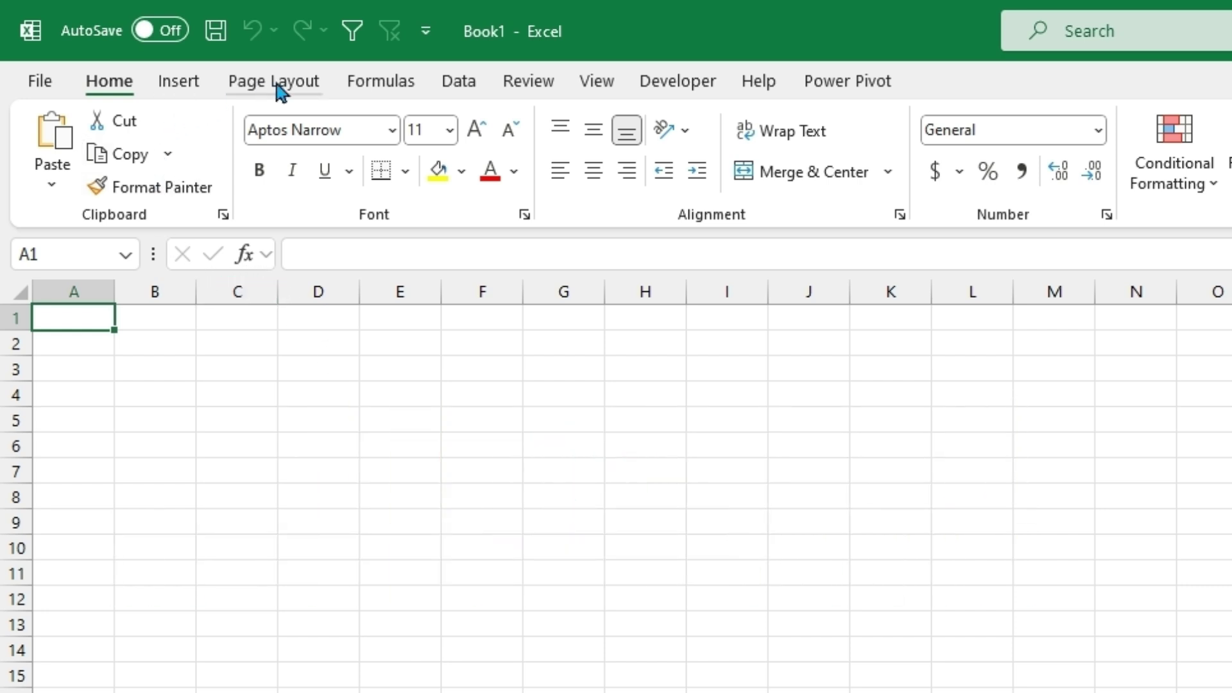
Launch the Power Query Editor from Data > Get Data in the empty workbook.
click(475, 83)
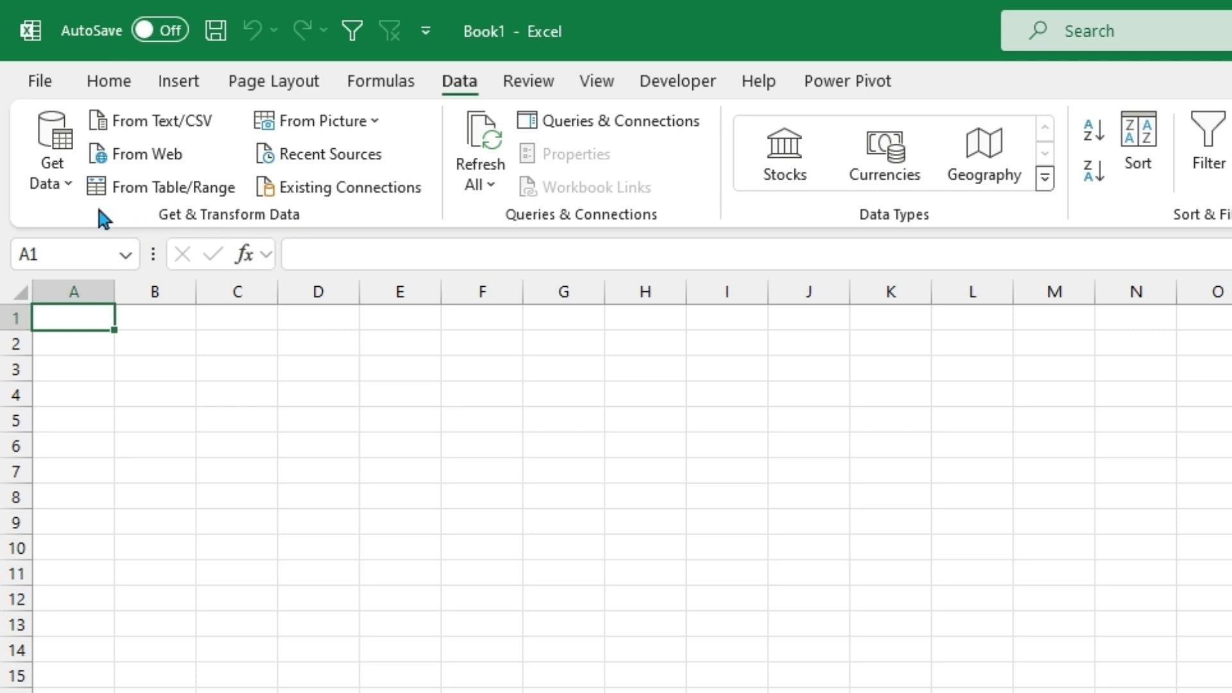
click(57, 179)
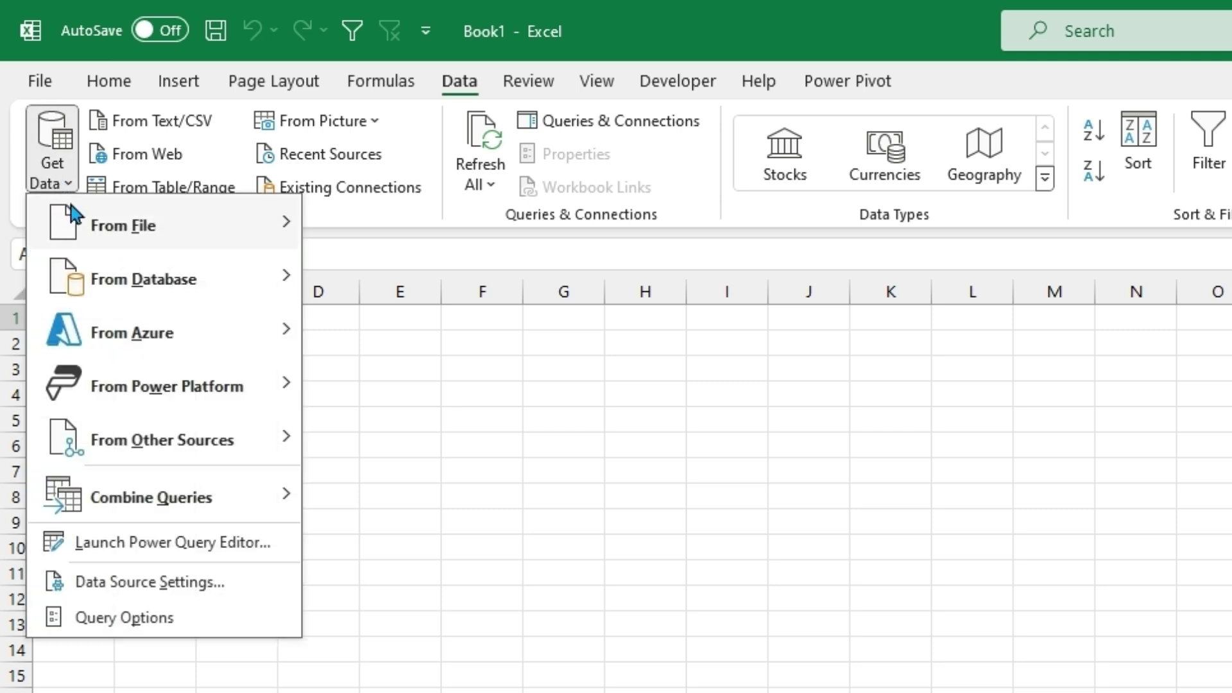
mouse_move(84, 224)
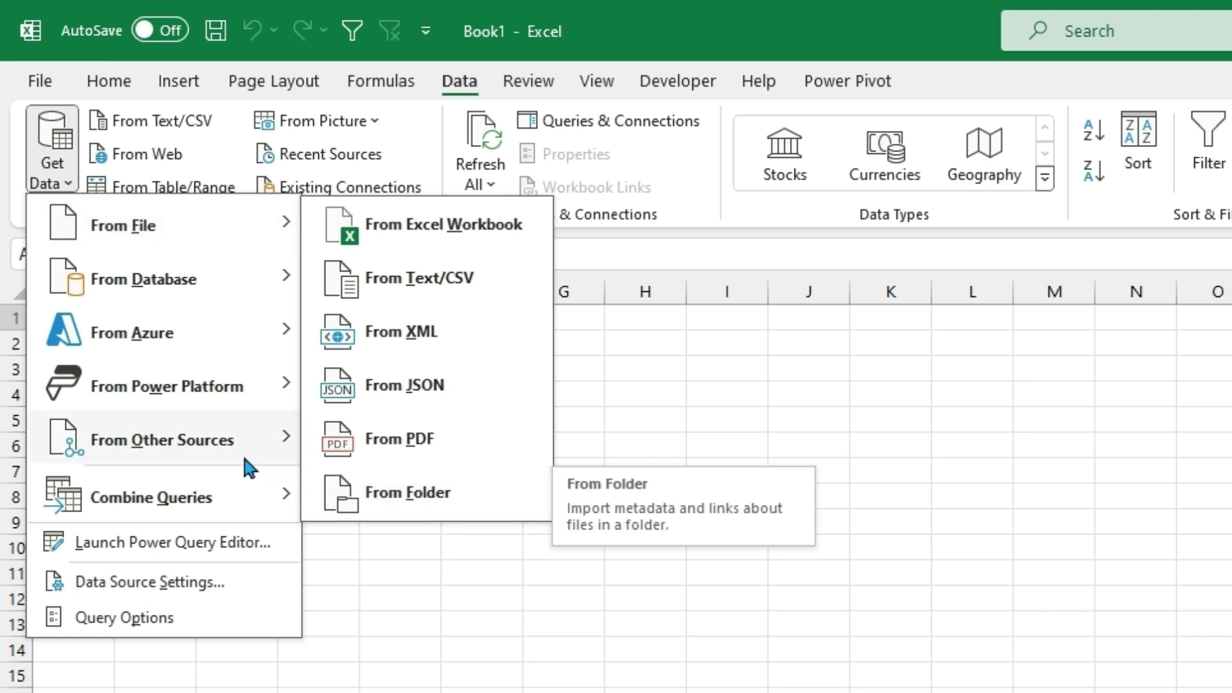
click(168, 543)
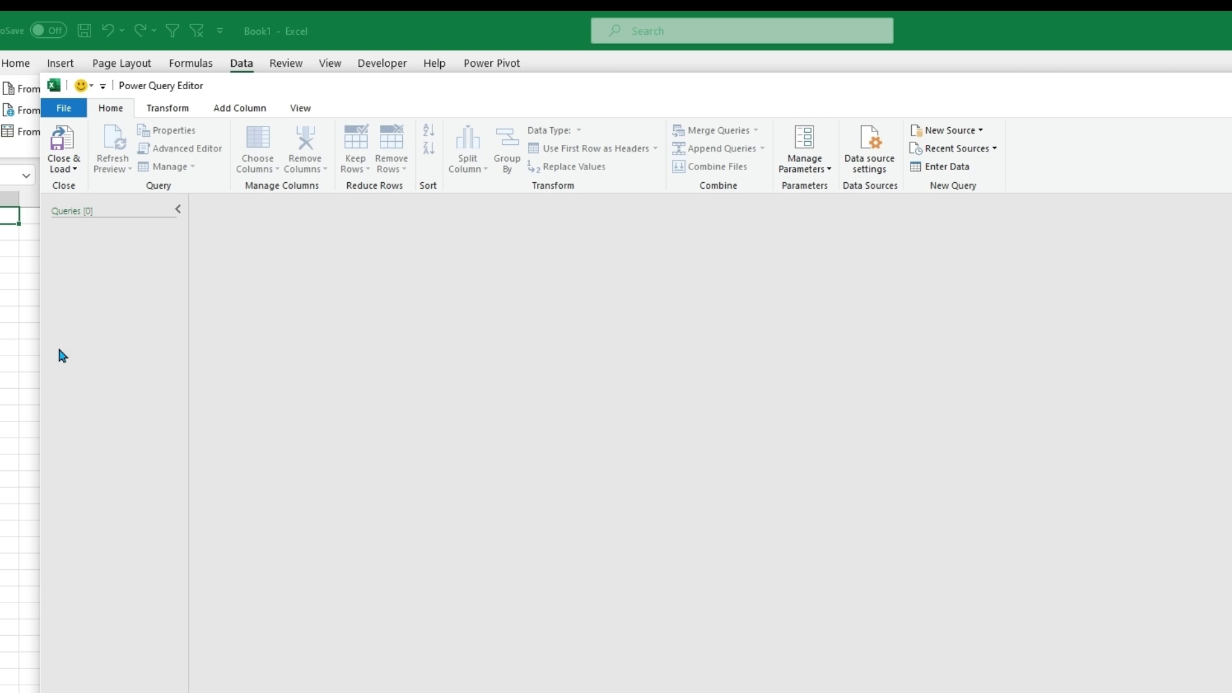
Show the File source options under New Source in the Power Query Editor.
click(978, 132)
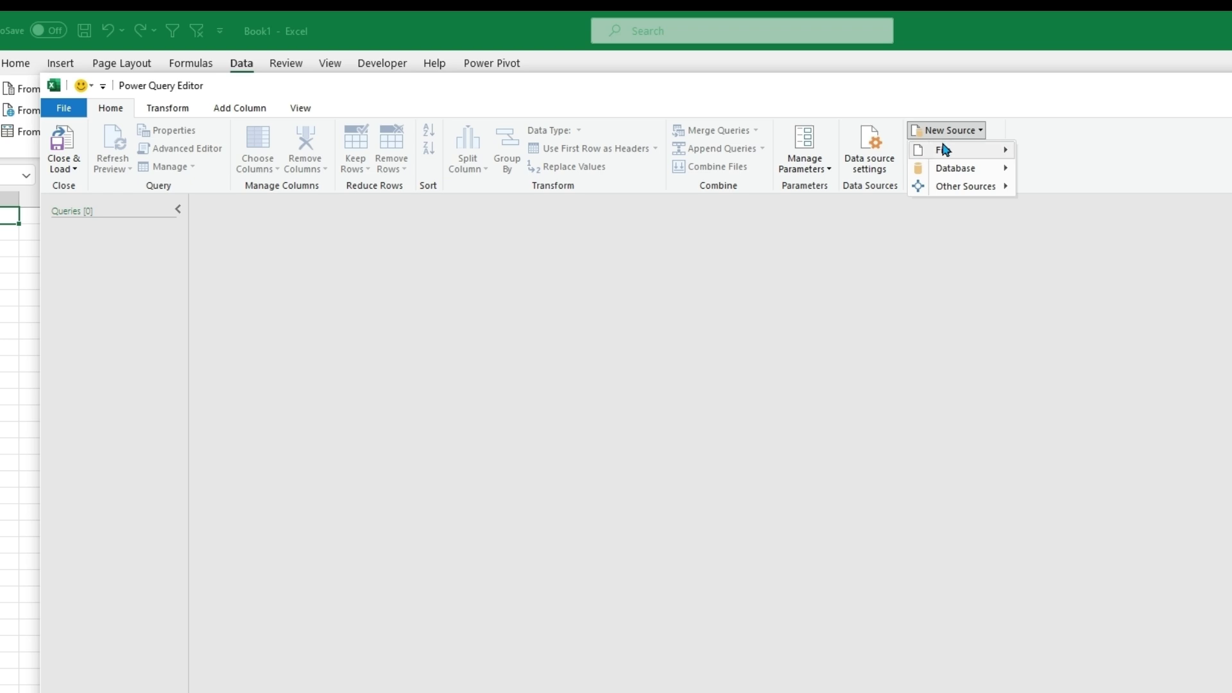
mouse_move(944, 151)
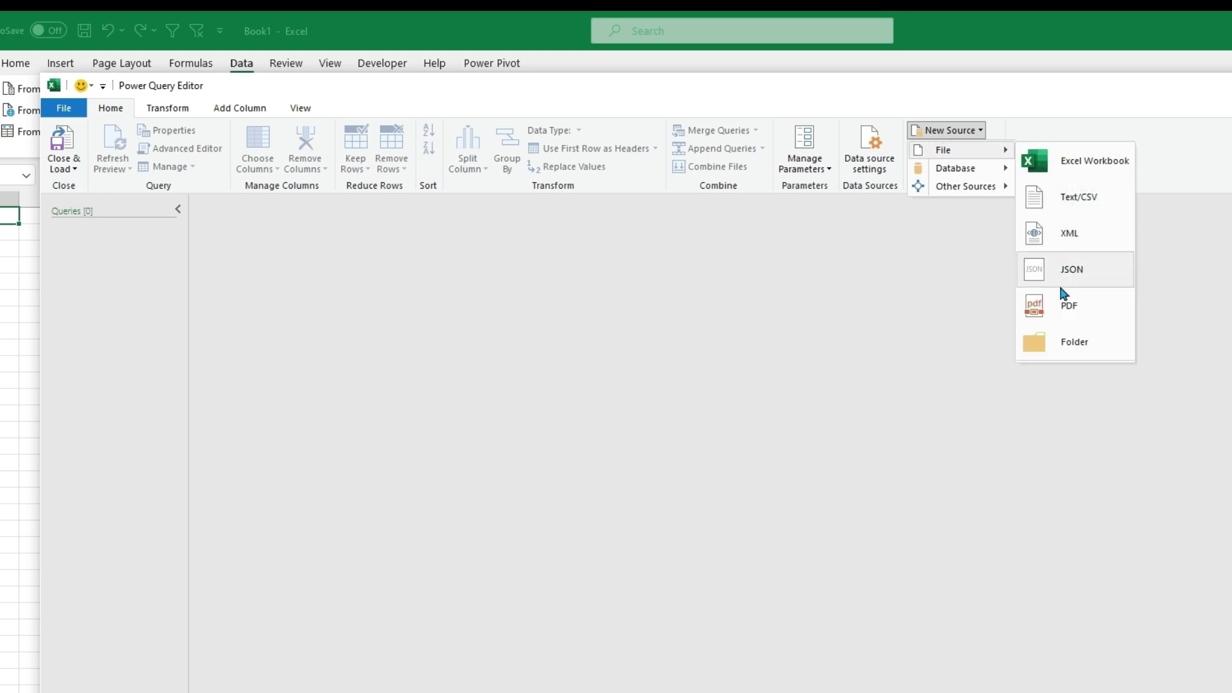
Pick Downloads > Sales > Excel as a Folder source, listing Sales 1.24, 2.24 and 3.24.
click(1046, 342)
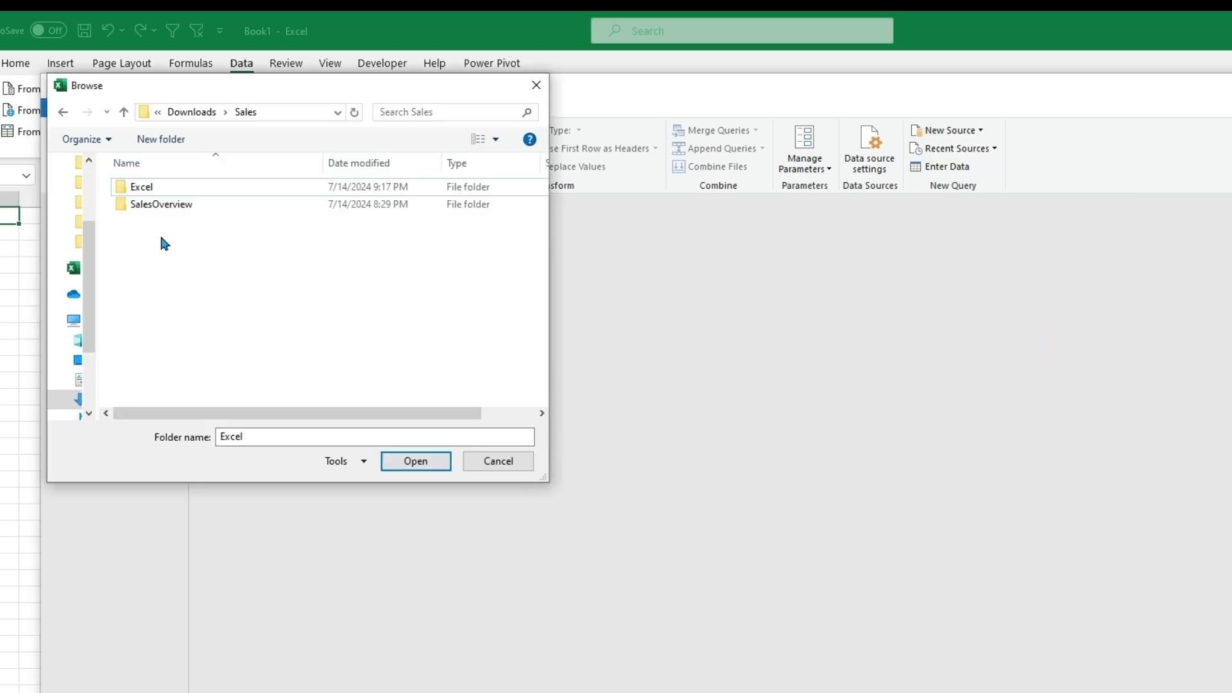
double_click(153, 190)
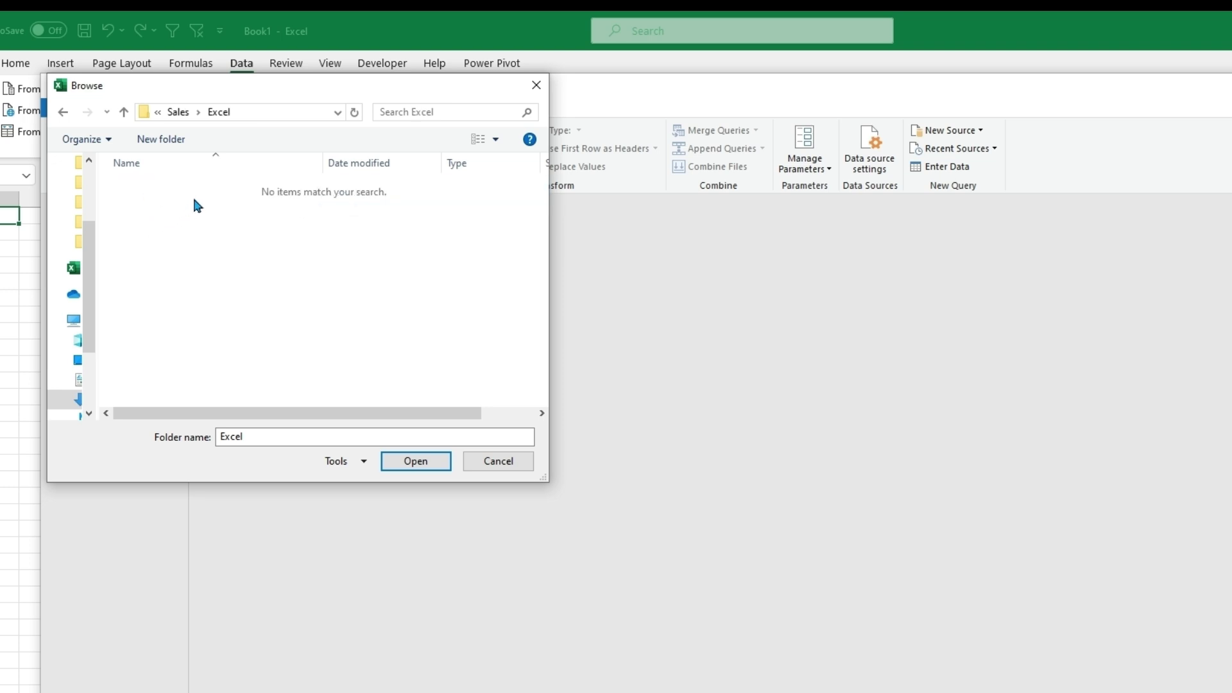
key(alt+Tab)
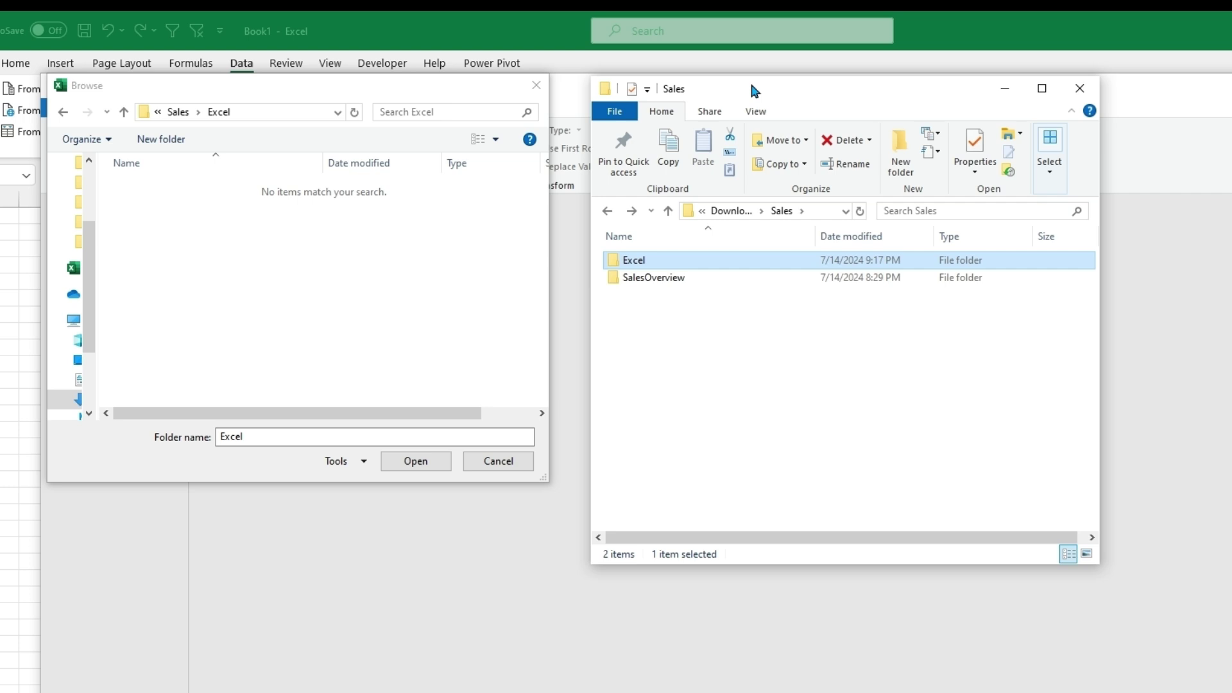
double_click(708, 259)
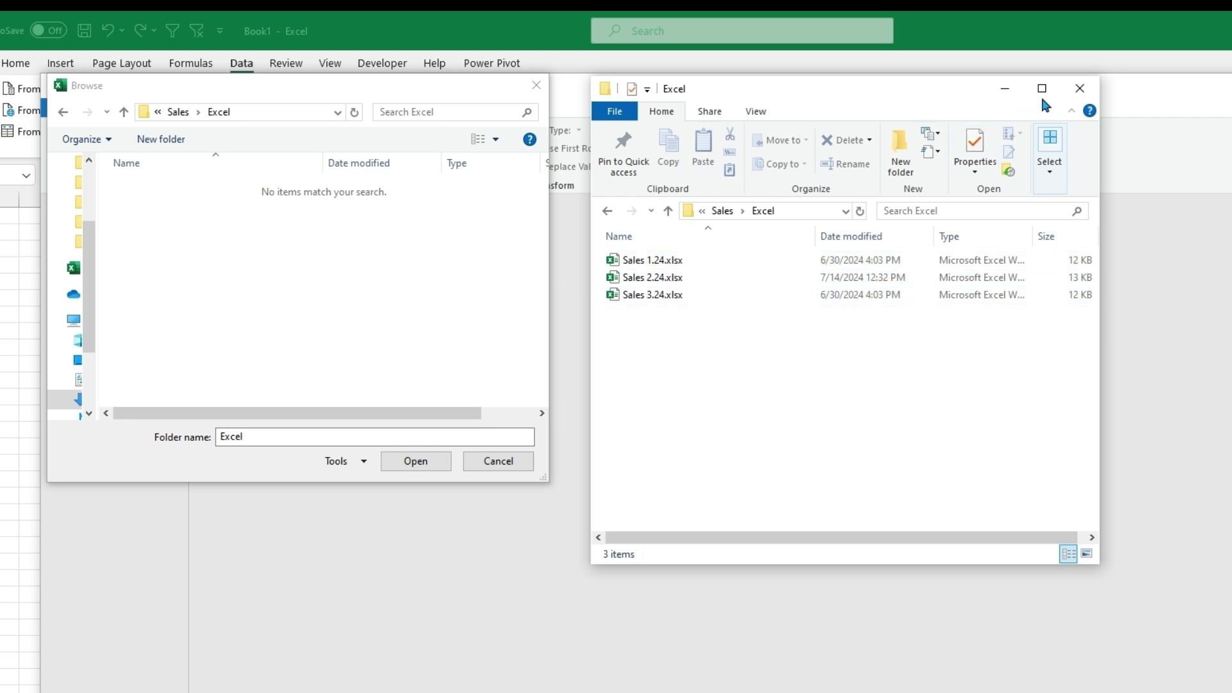
click(1079, 88)
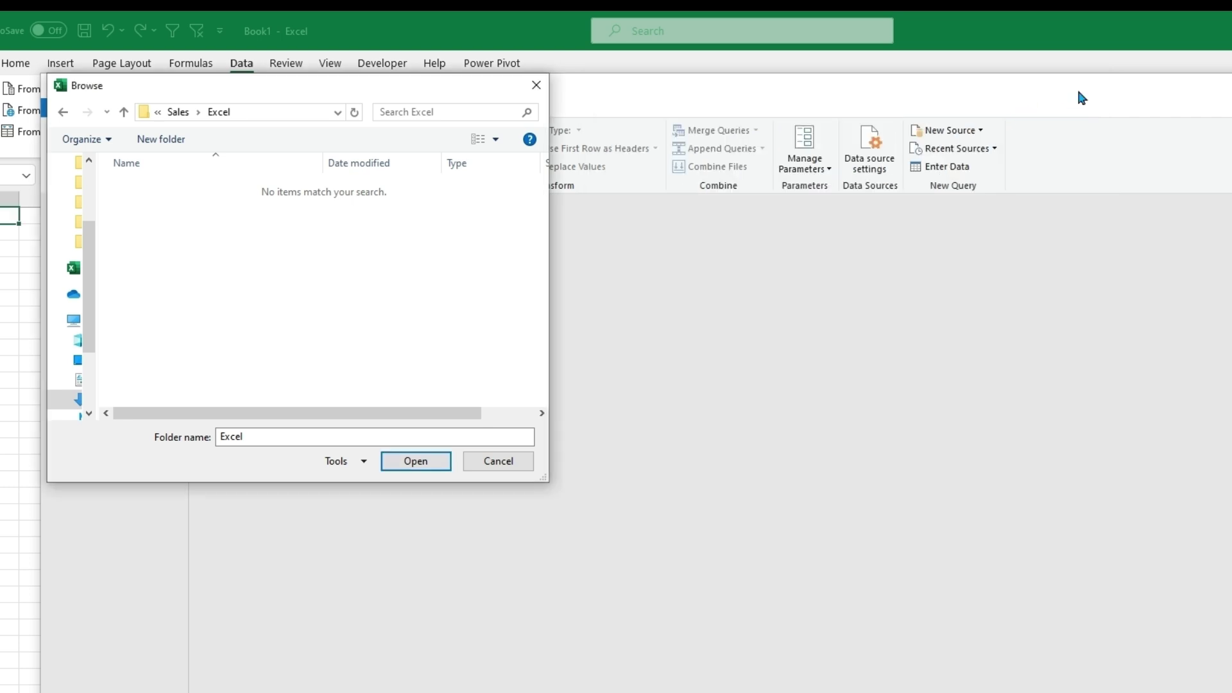
click(70, 117)
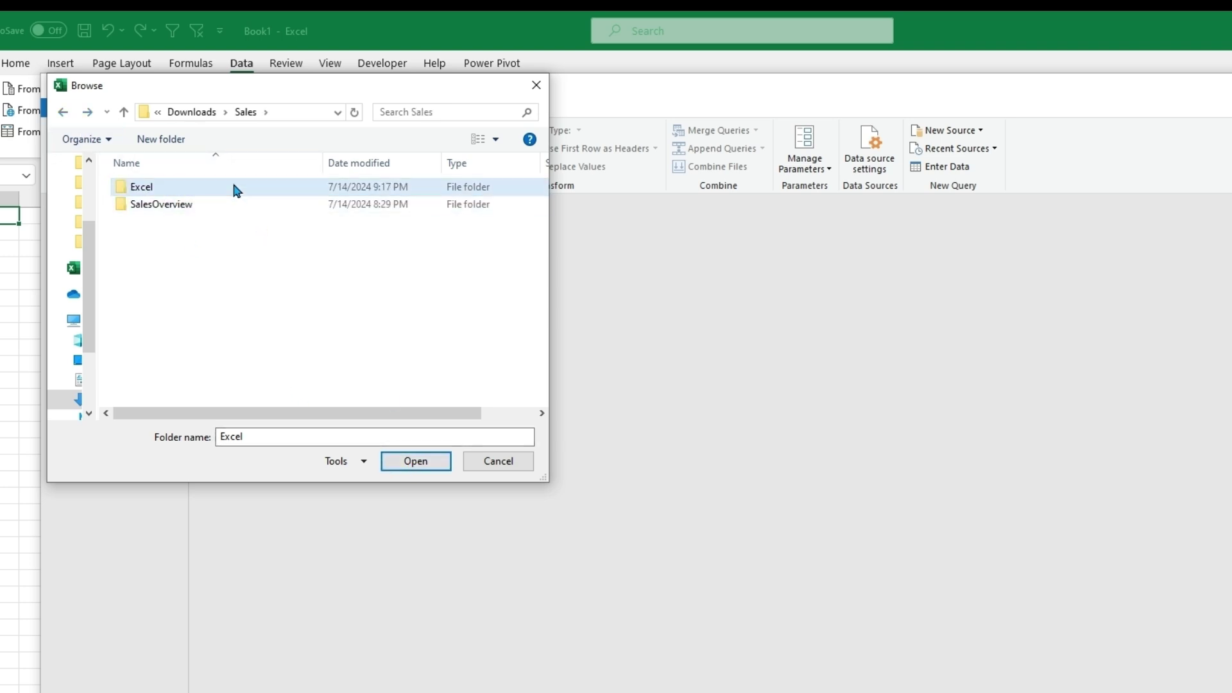
click(406, 466)
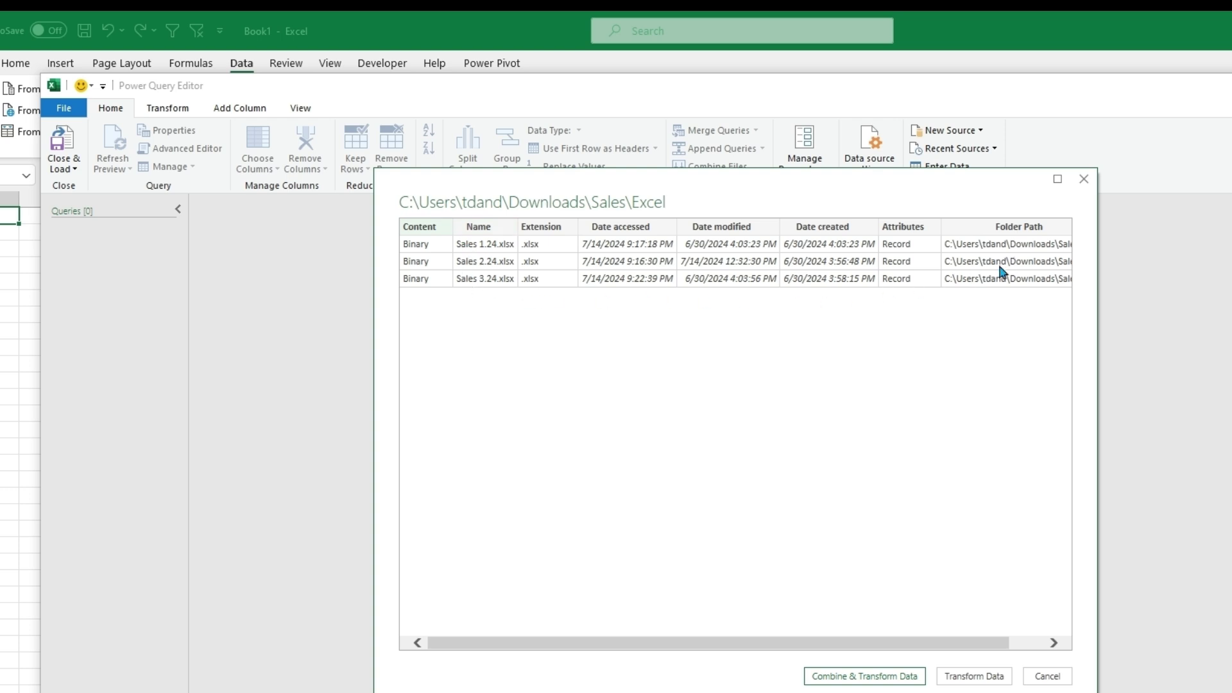
Combine and transform the three workbooks using Sheet1, producing 8 columns and 93 rows.
click(853, 677)
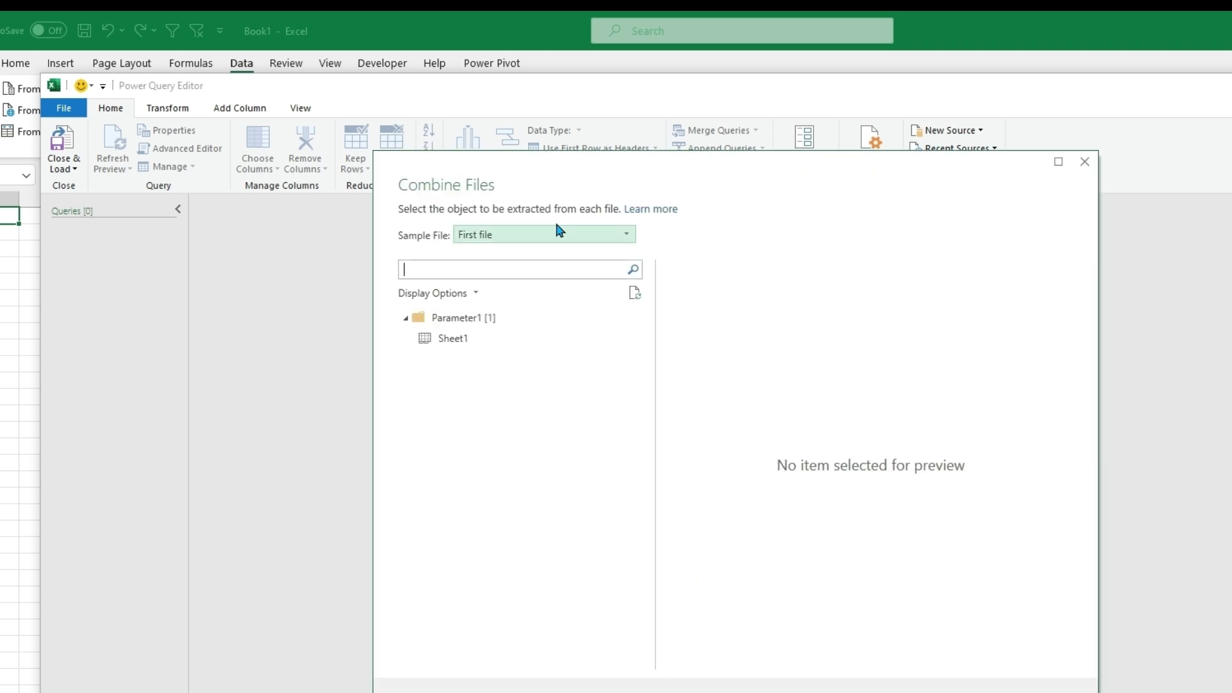
click(467, 344)
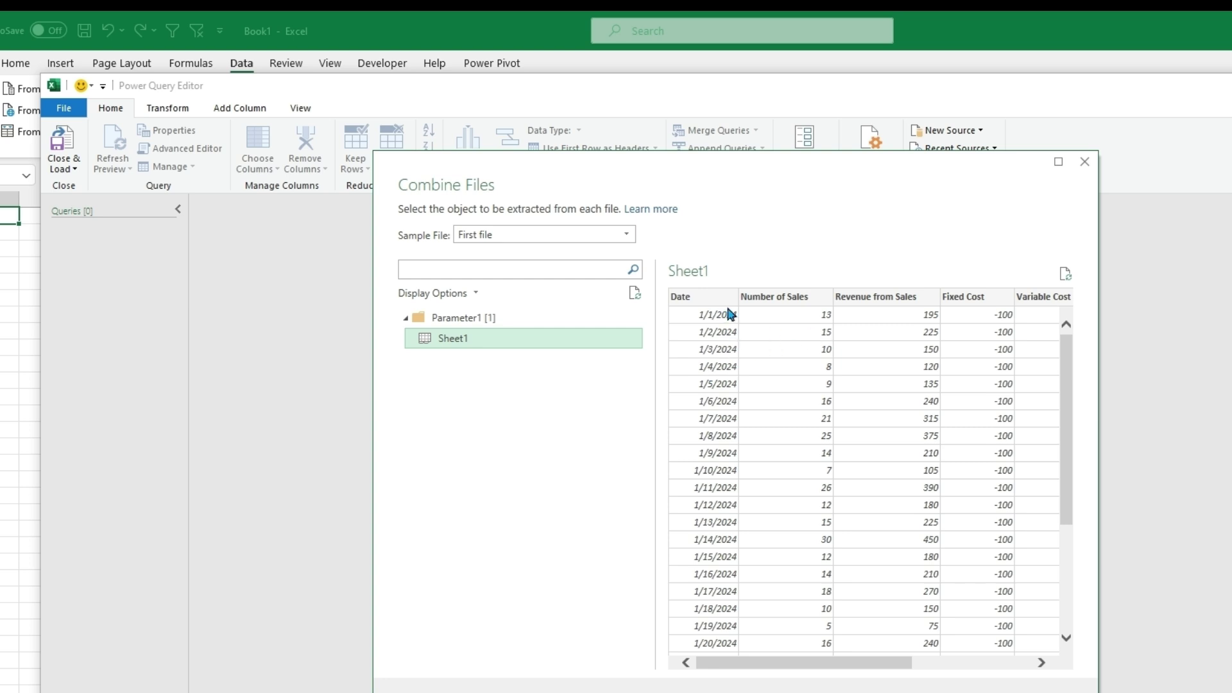
drag(1070, 456, 652, 388)
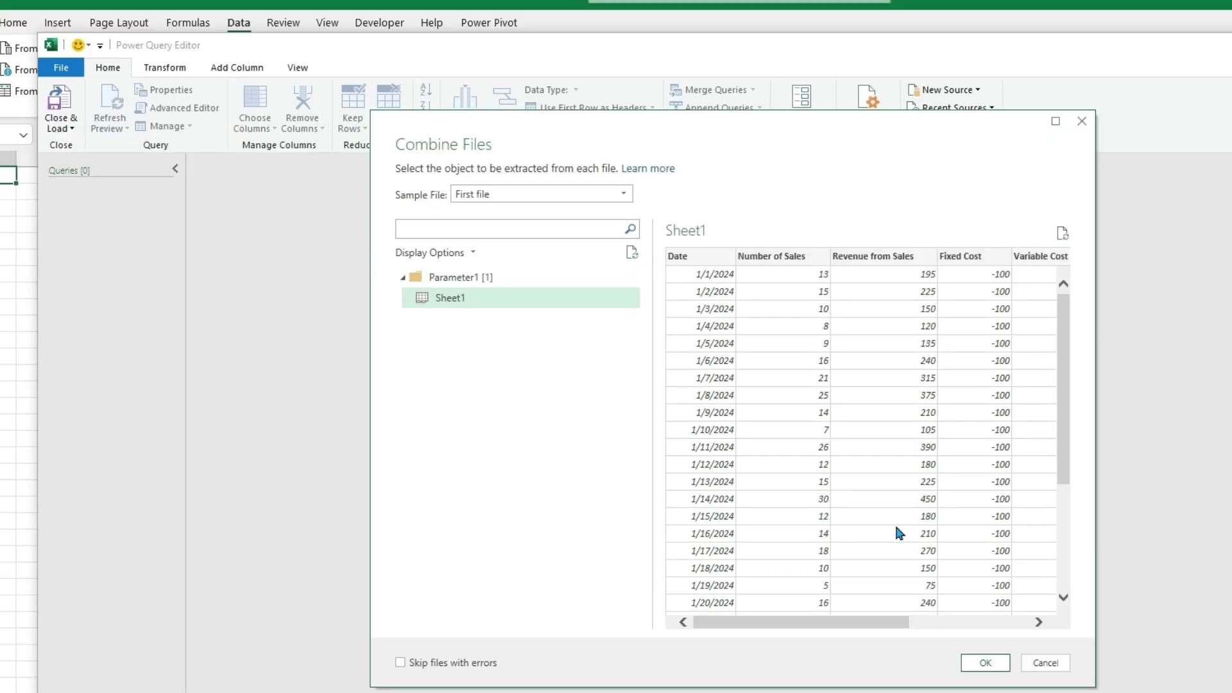
click(971, 664)
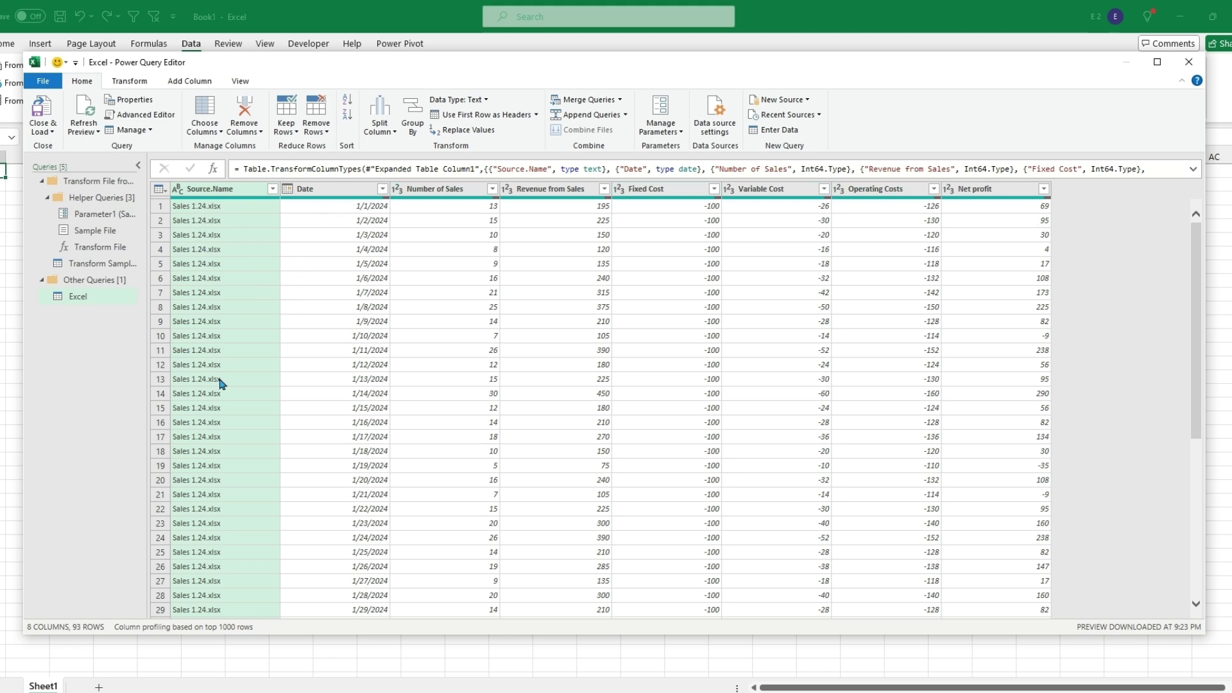
drag(1195, 335, 1193, 516)
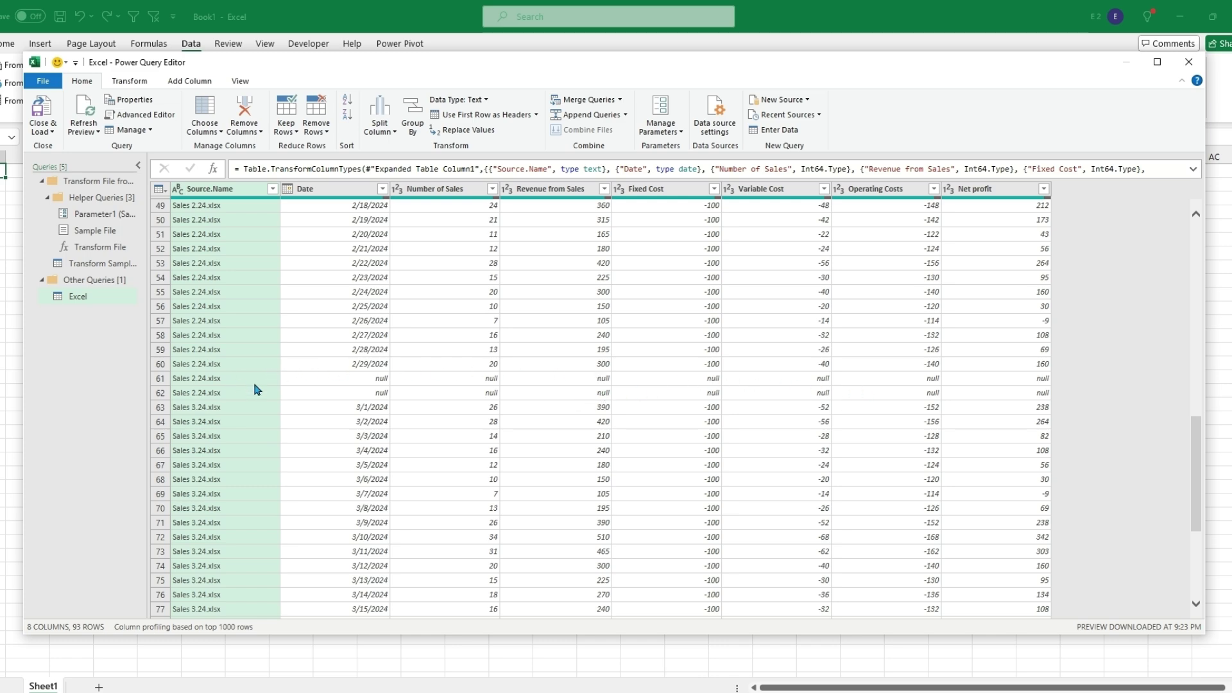
drag(1195, 436, 1195, 510)
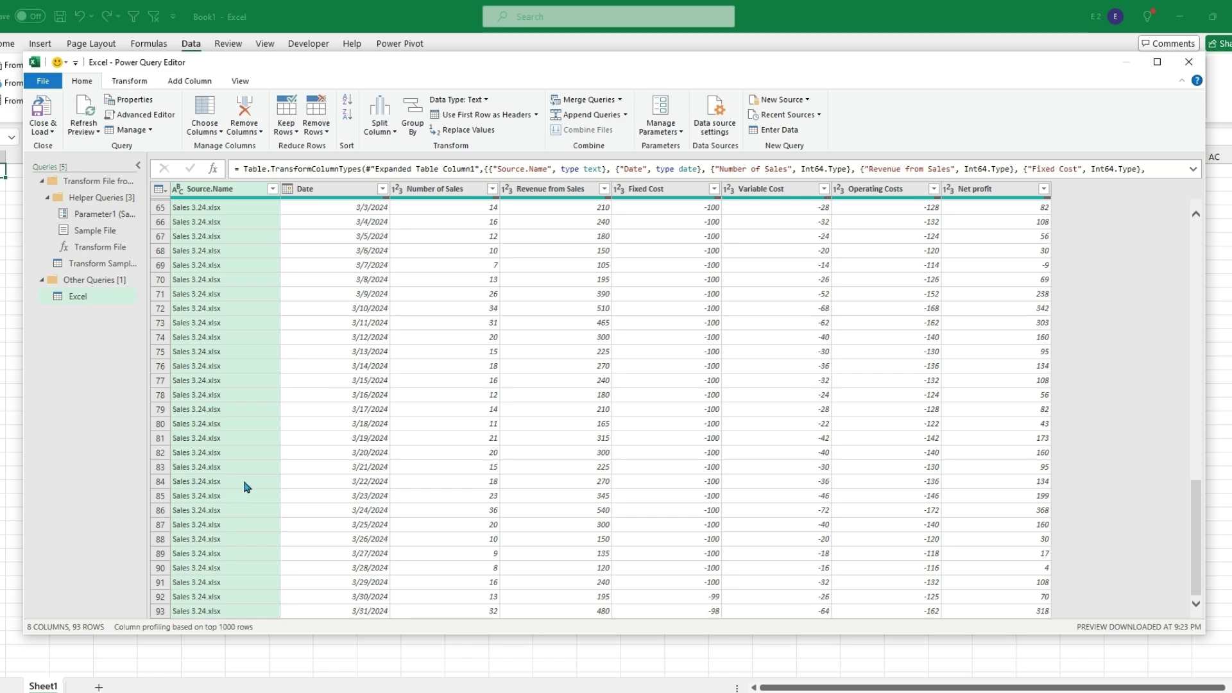
drag(1192, 534, 1195, 257)
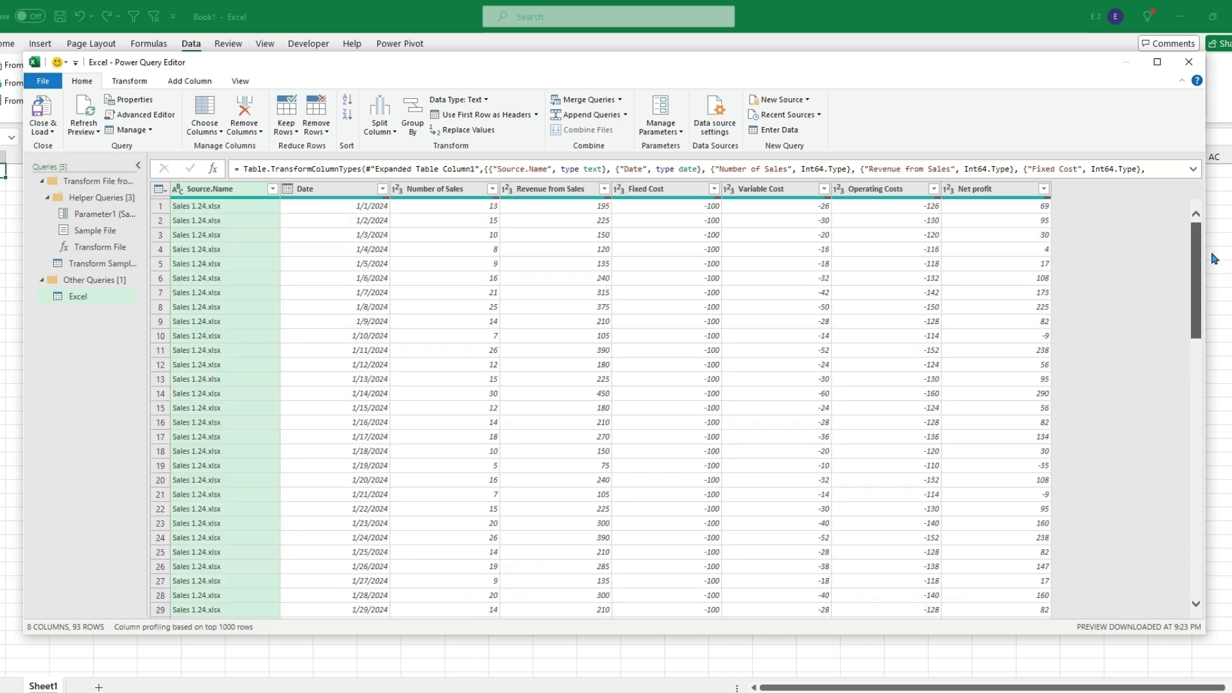
Remove the blank rows from the combined sales table.
click(324, 131)
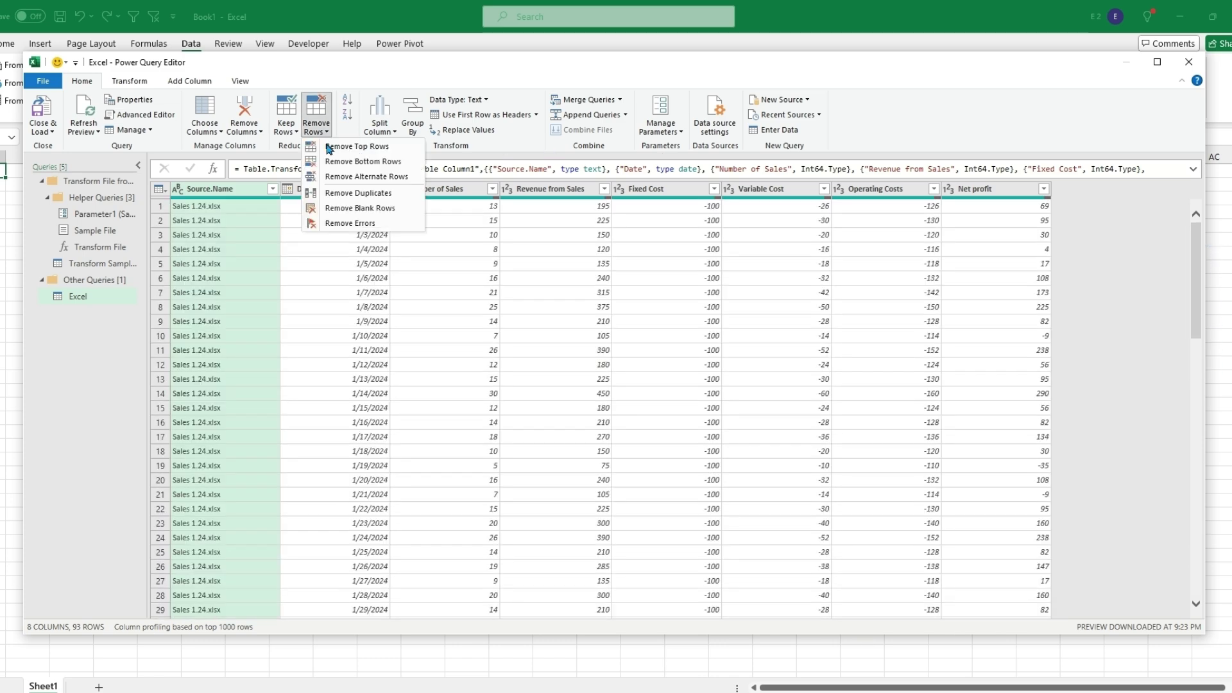
click(360, 212)
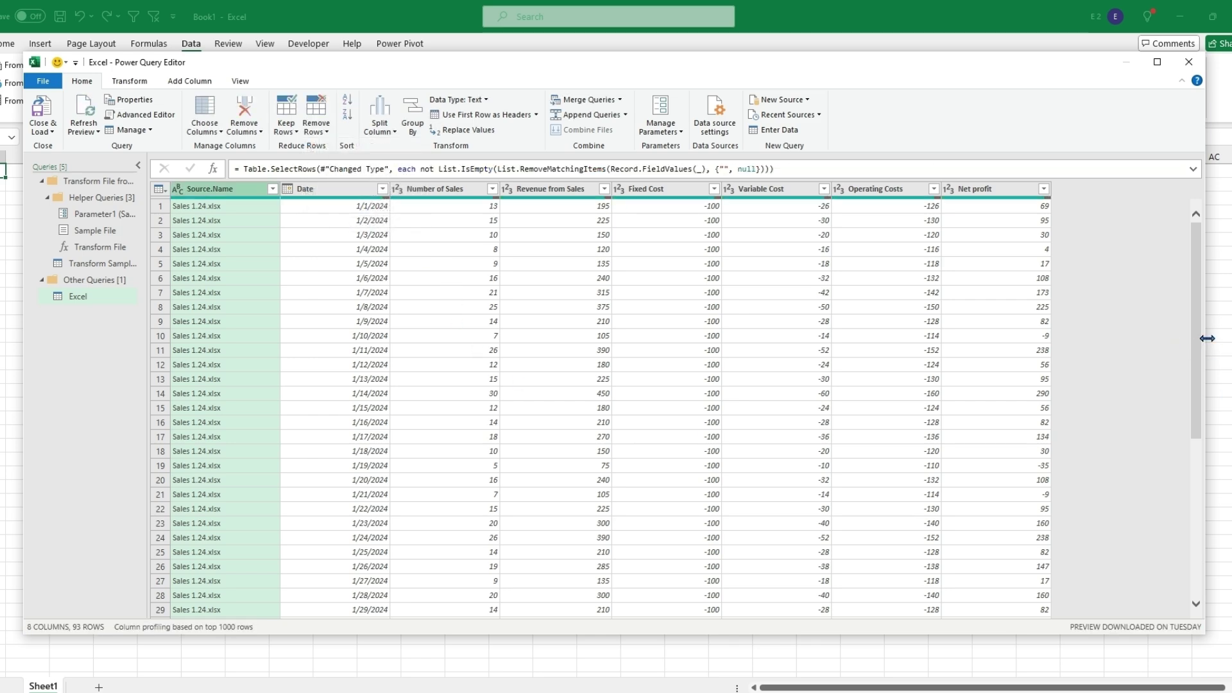
drag(1198, 343, 1211, 559)
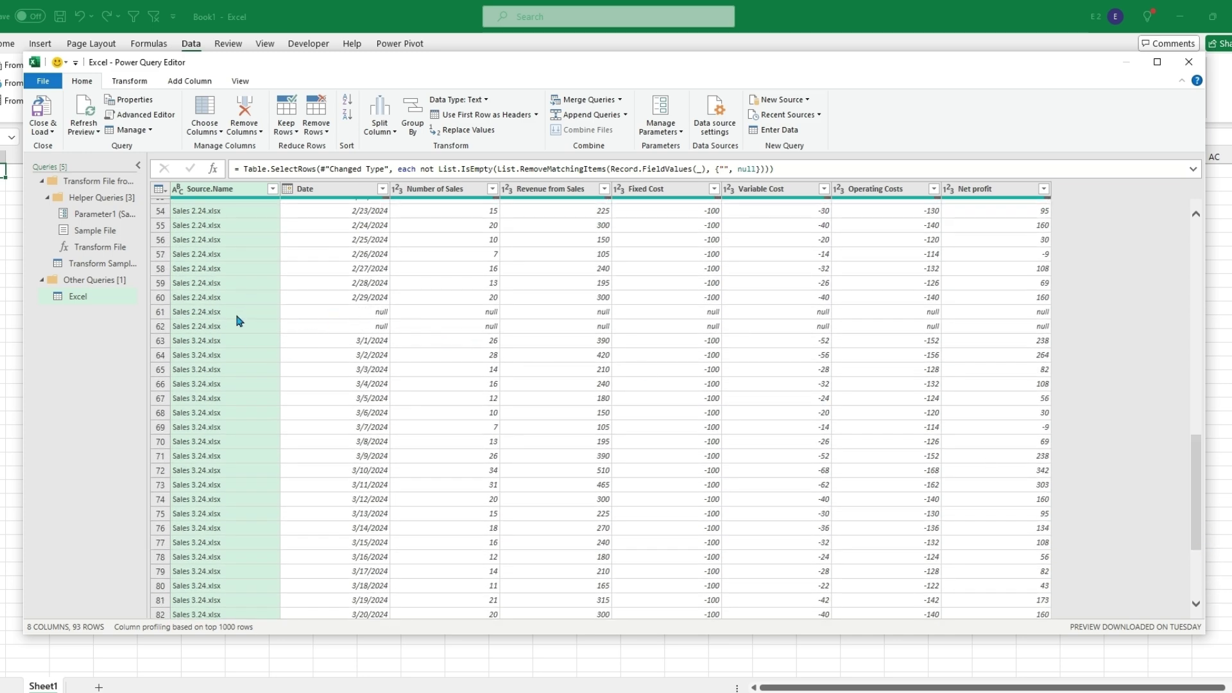
Drop the Source.Name column and remove the remaining blank rows, leaving 7 columns and 91 rows.
right_click(215, 191)
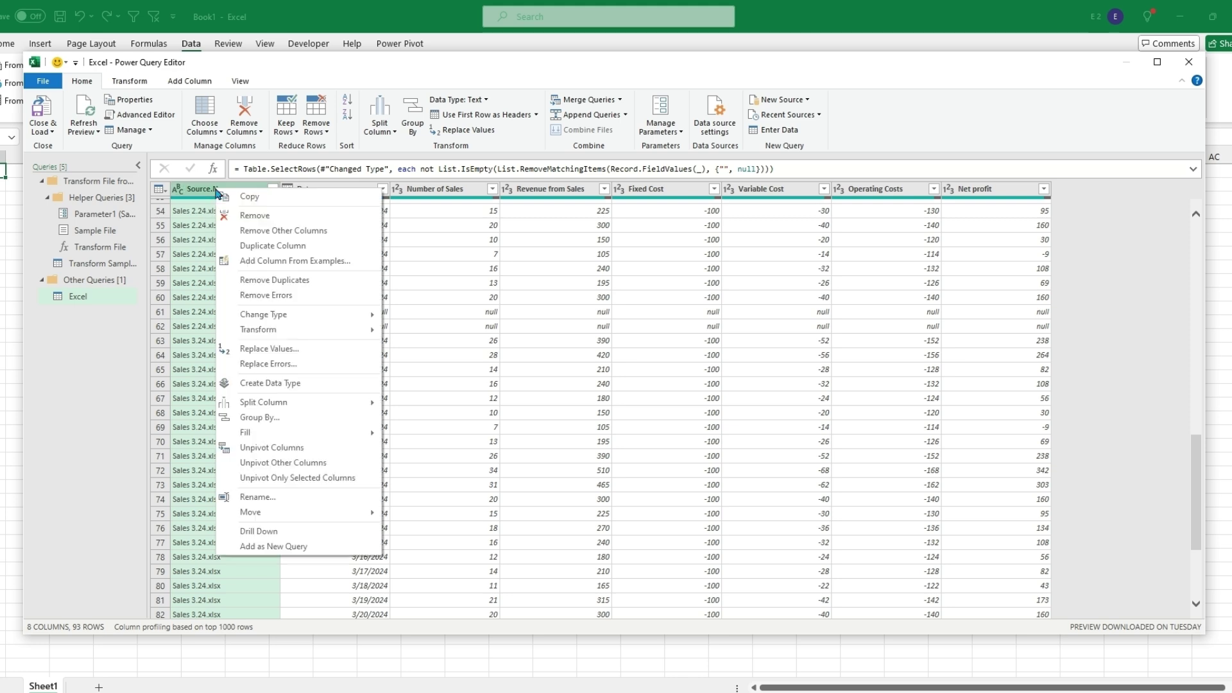
click(254, 217)
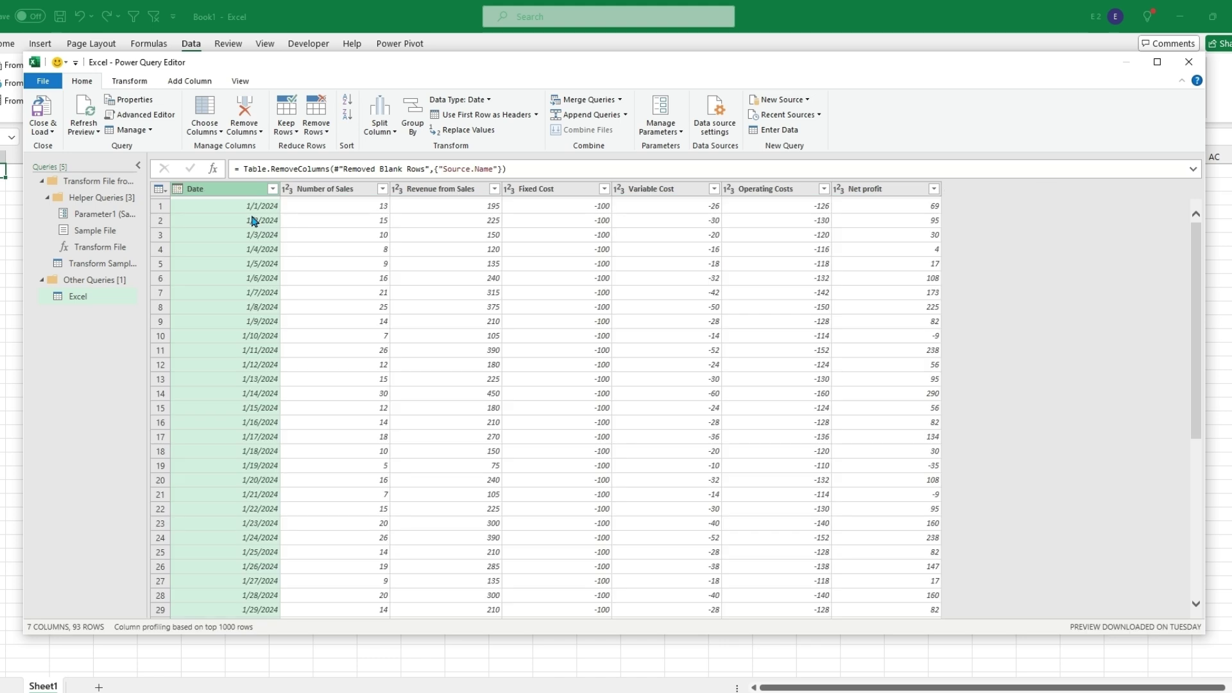
click(315, 132)
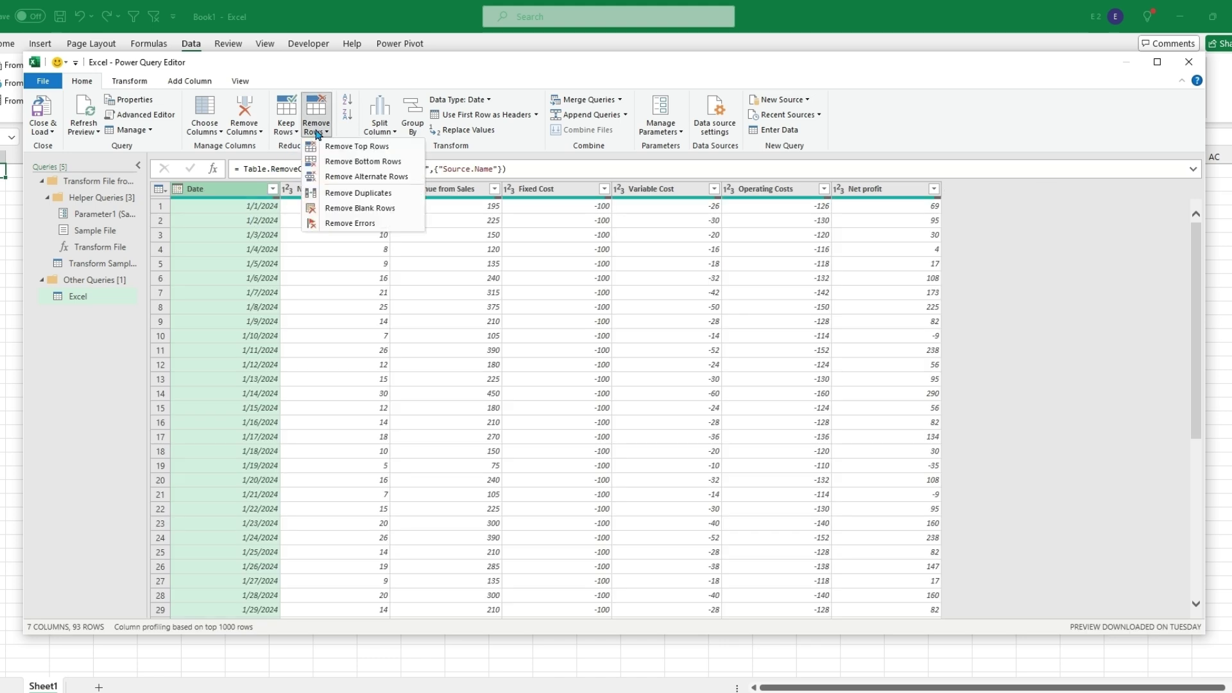
click(355, 209)
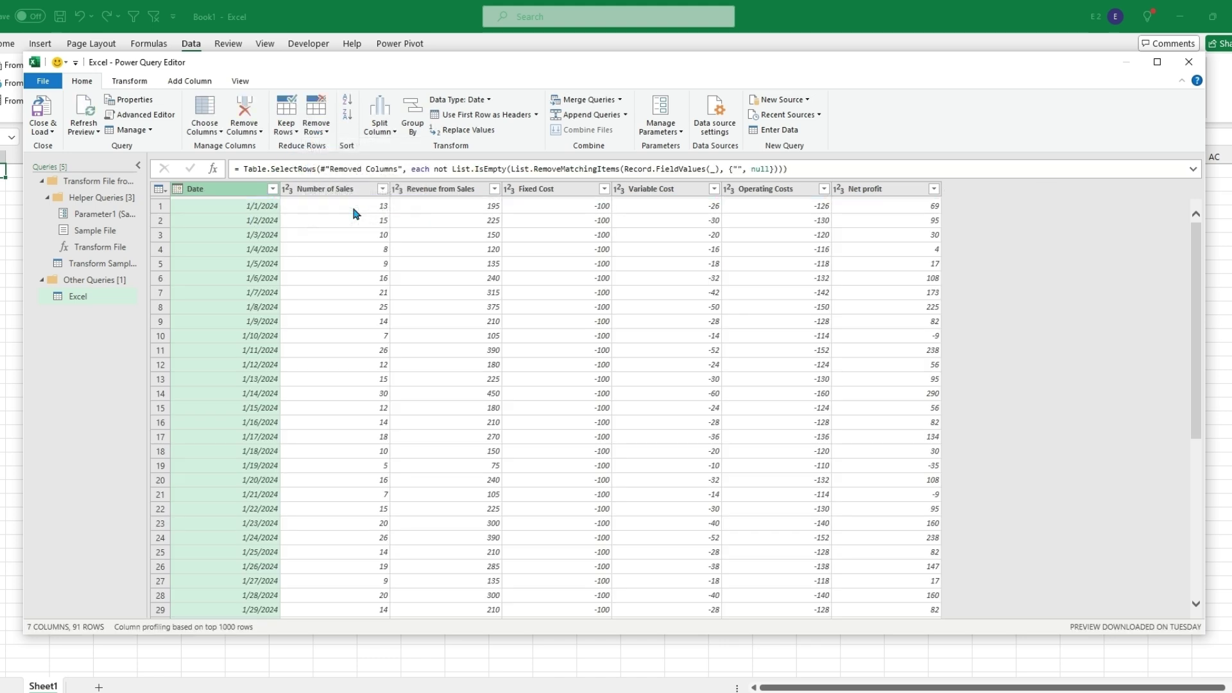
drag(1201, 336, 1198, 565)
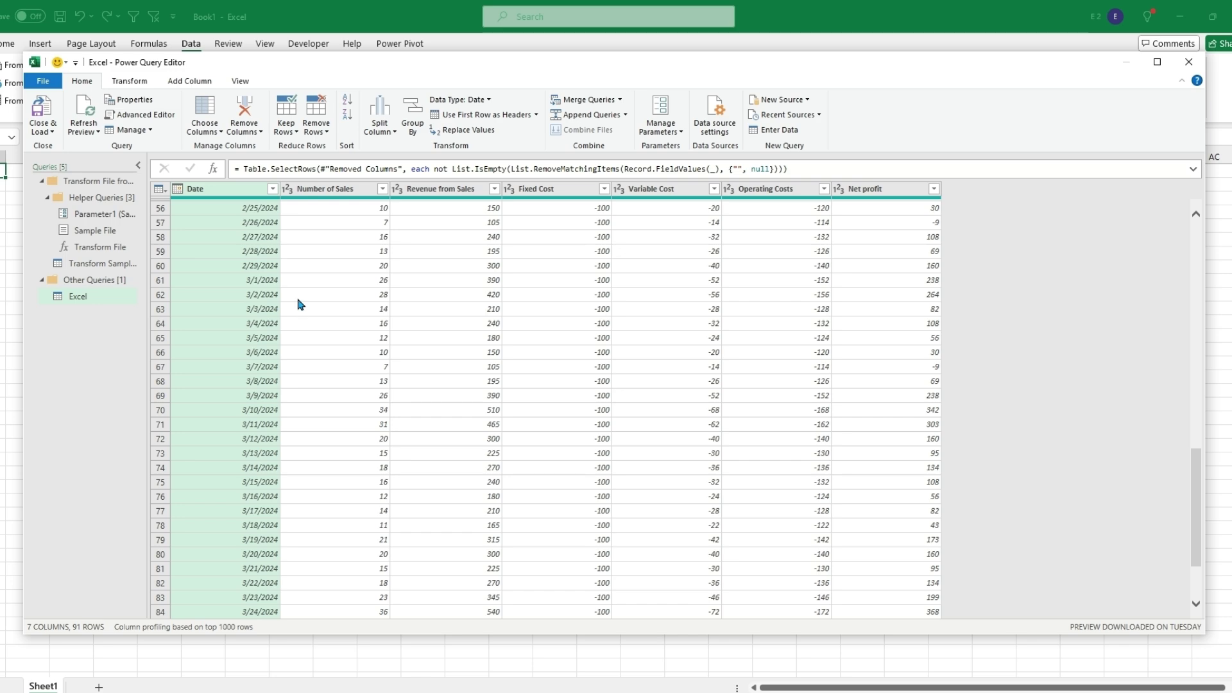
Load the query with Close & Load To as a table on the existing worksheet at =$A$1.
click(42, 131)
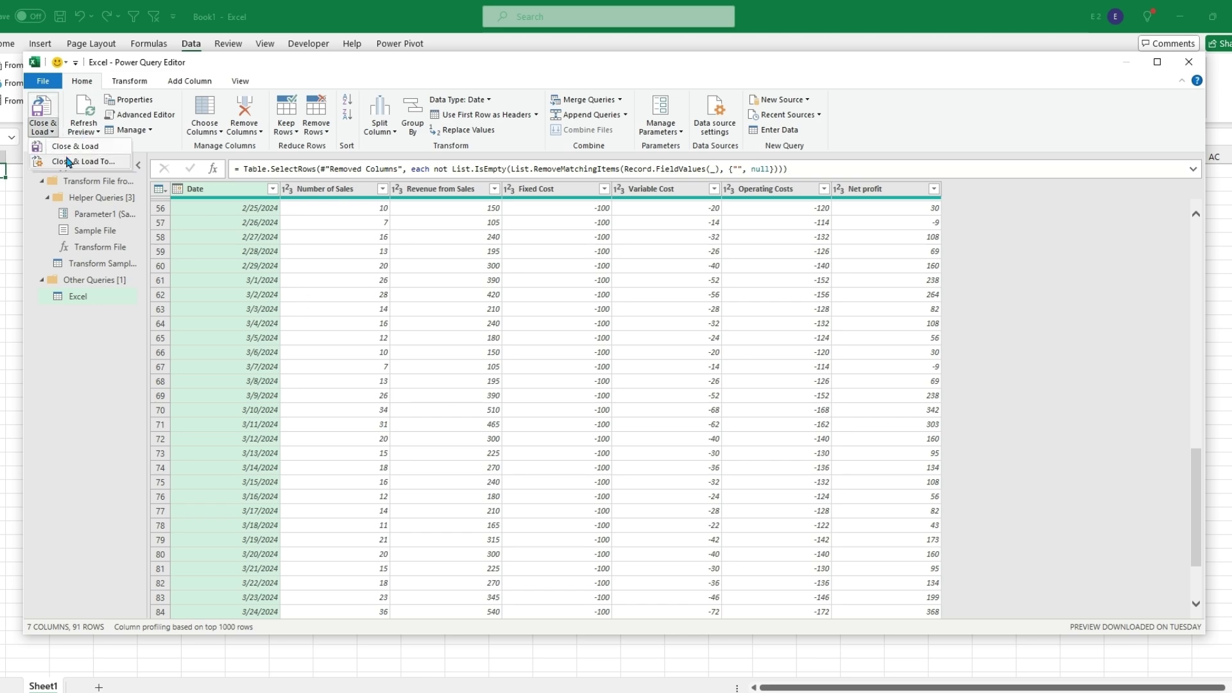
click(70, 162)
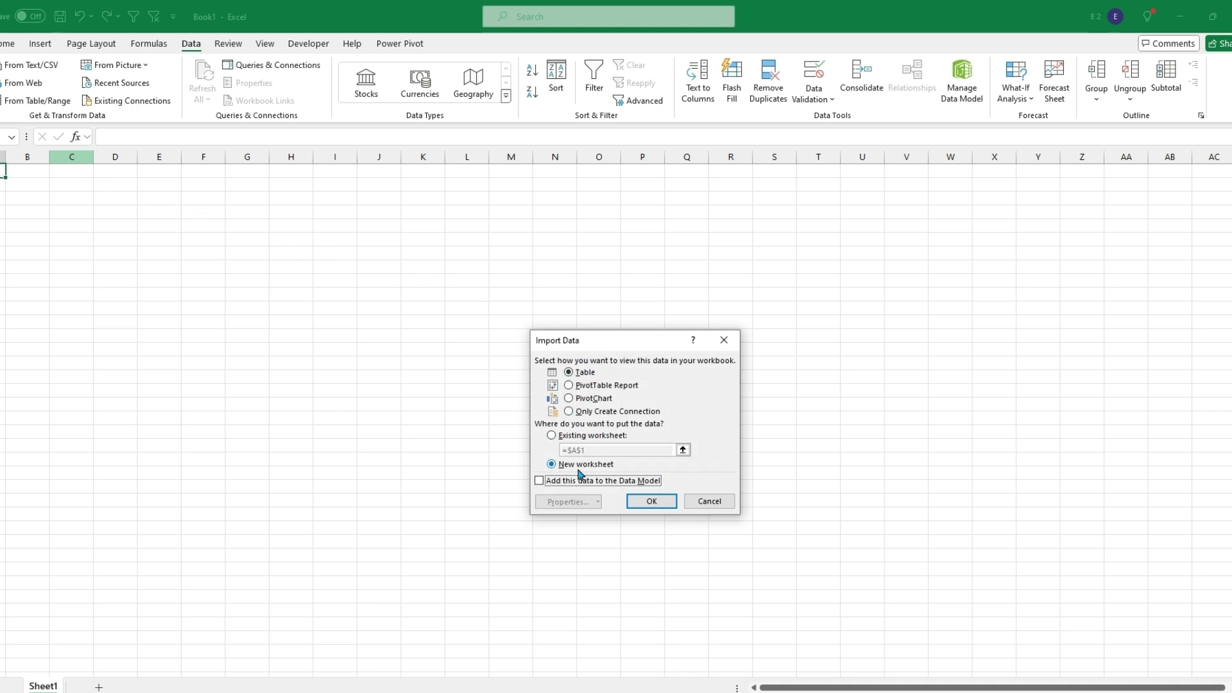
click(553, 436)
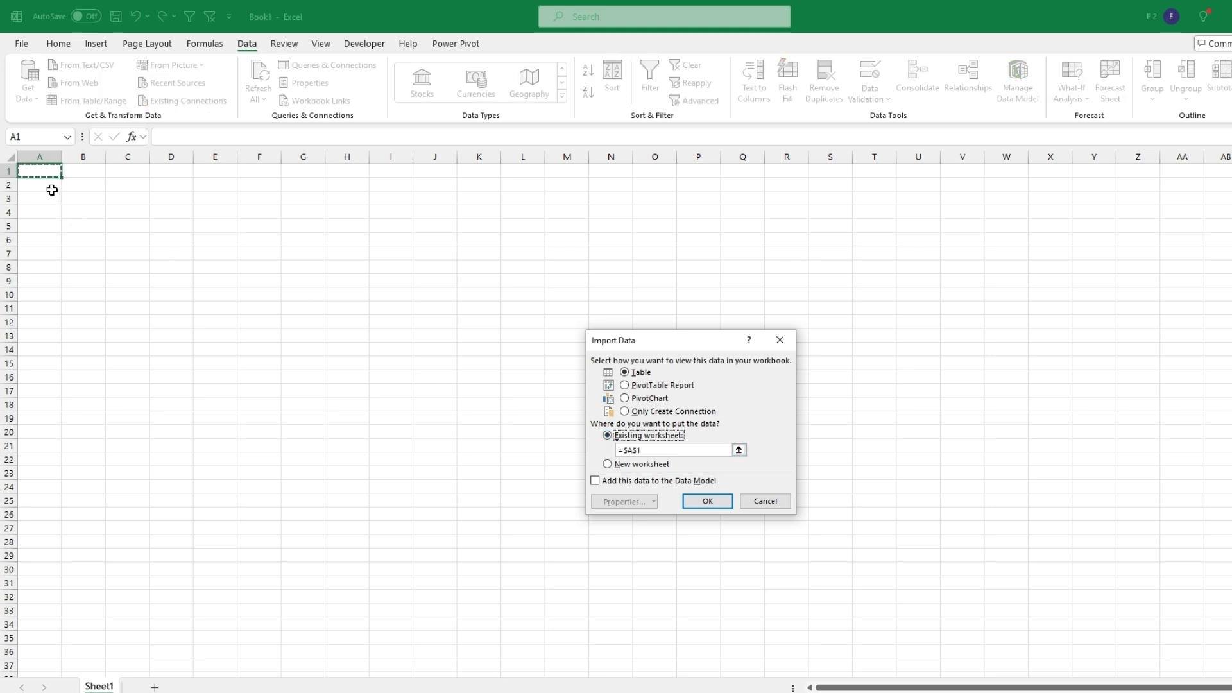
click(709, 501)
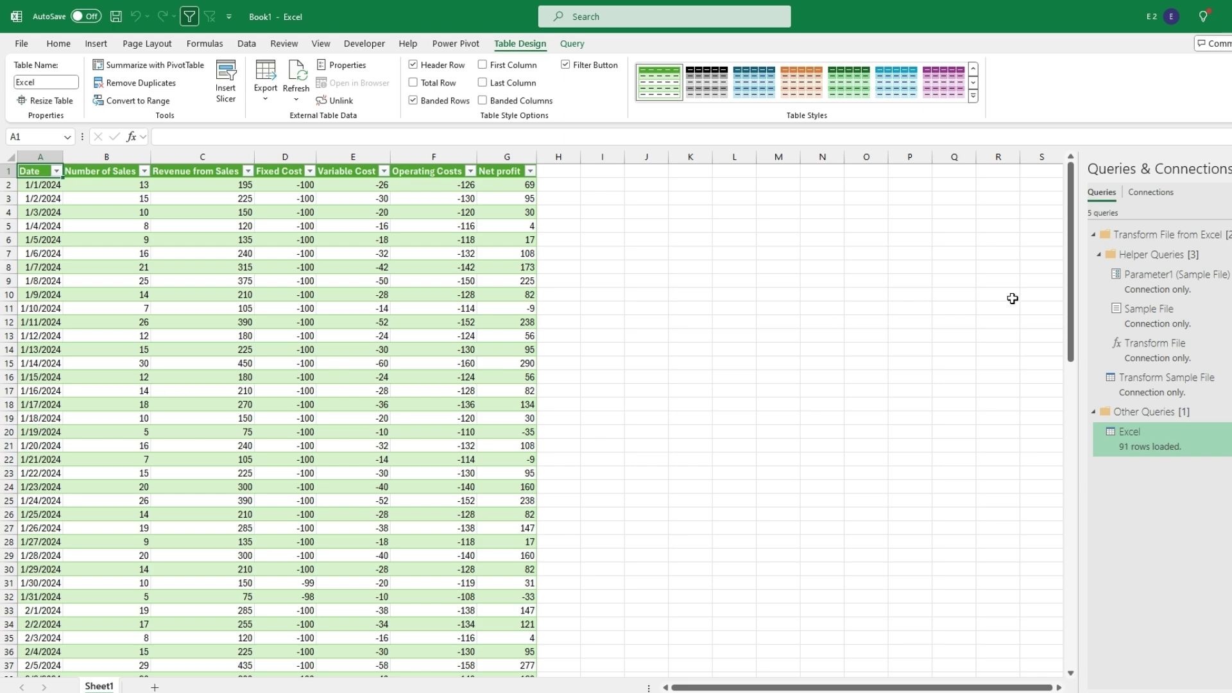
Launch the Power Query Editor via Data > Get Data for the sales workbook.
drag(1078, 278, 1069, 632)
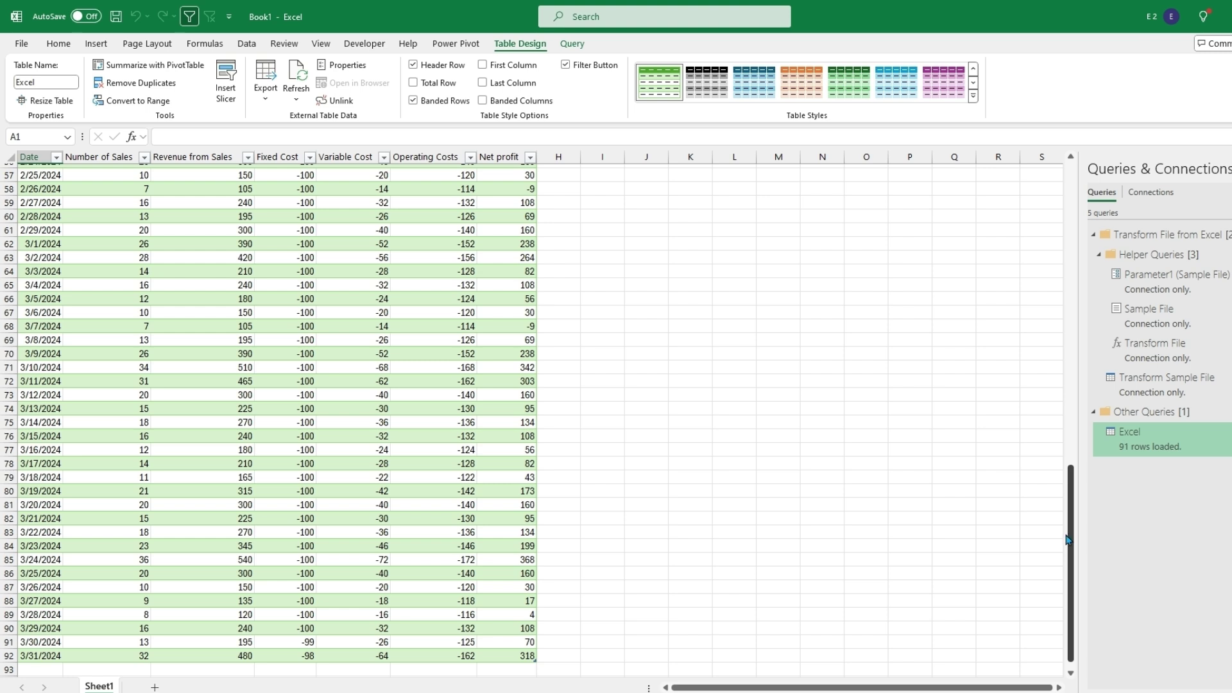
click(246, 43)
click(27, 103)
mouse_move(60, 122)
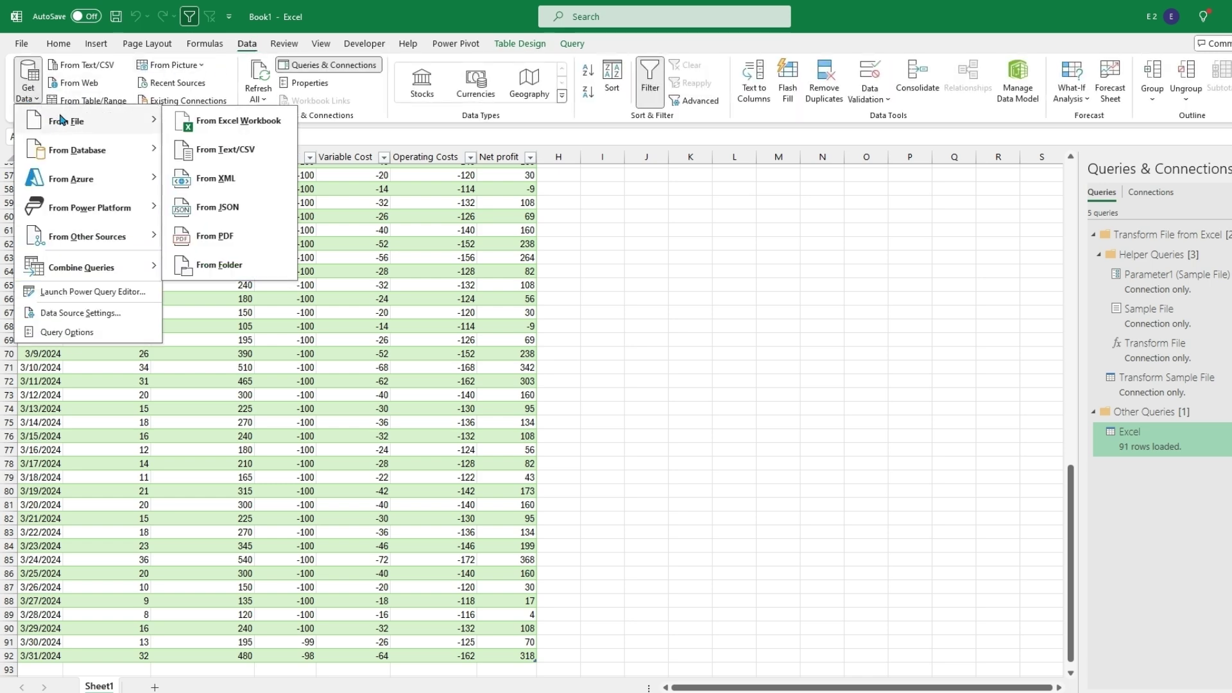
click(145, 292)
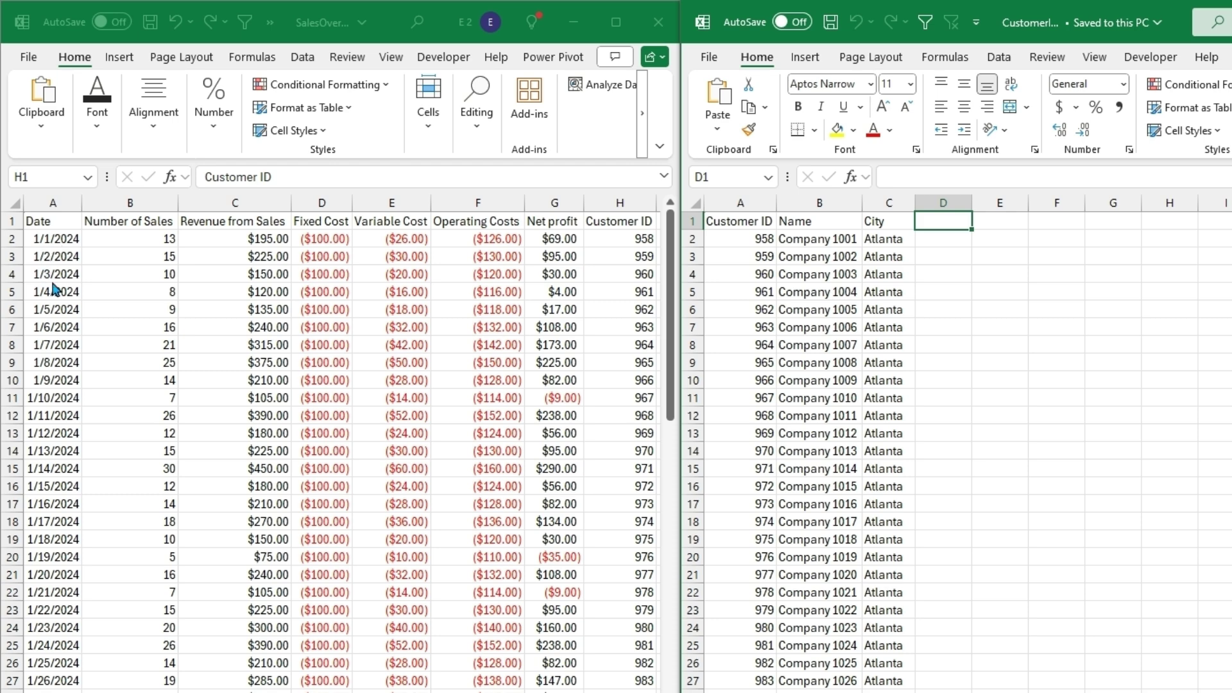
Select the Customer ID column in the sales sheet and in the customer list to compare them.
click(620, 202)
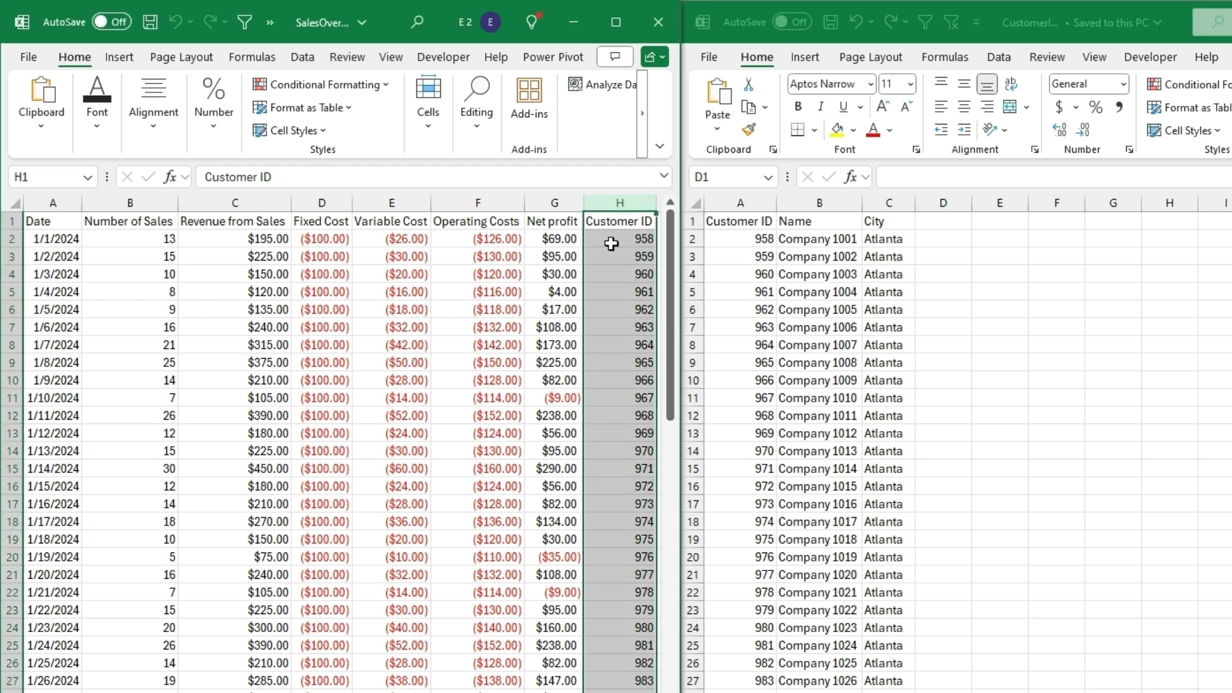
click(751, 249)
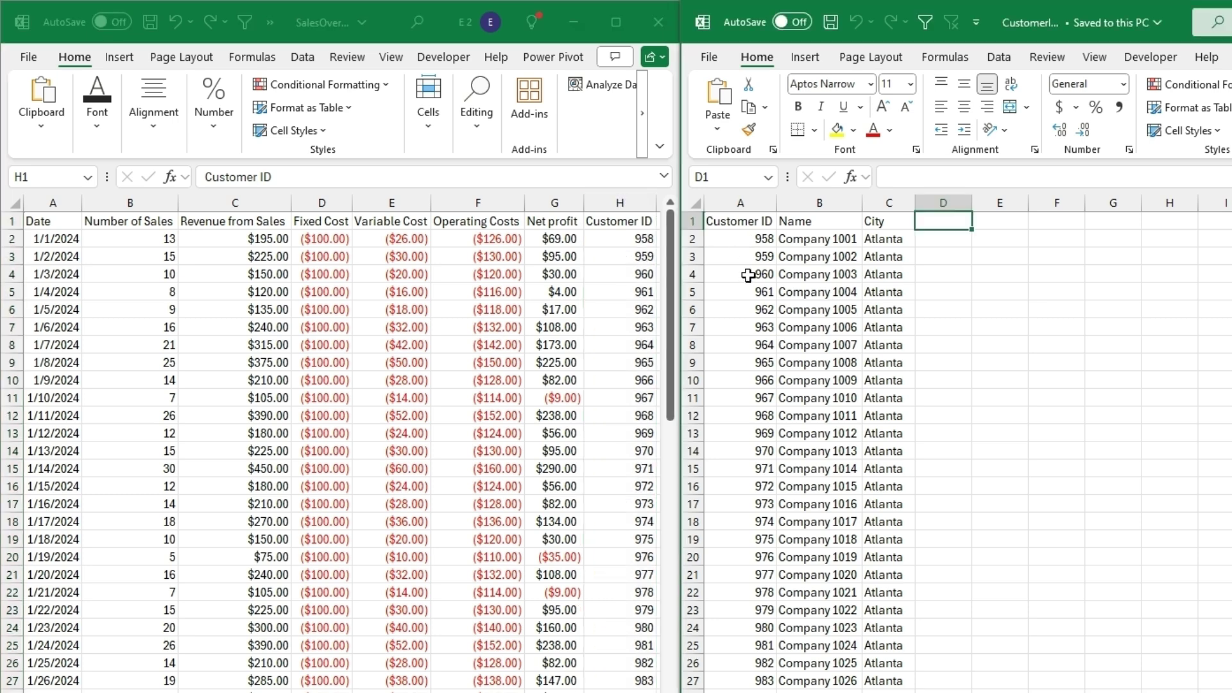
click(744, 201)
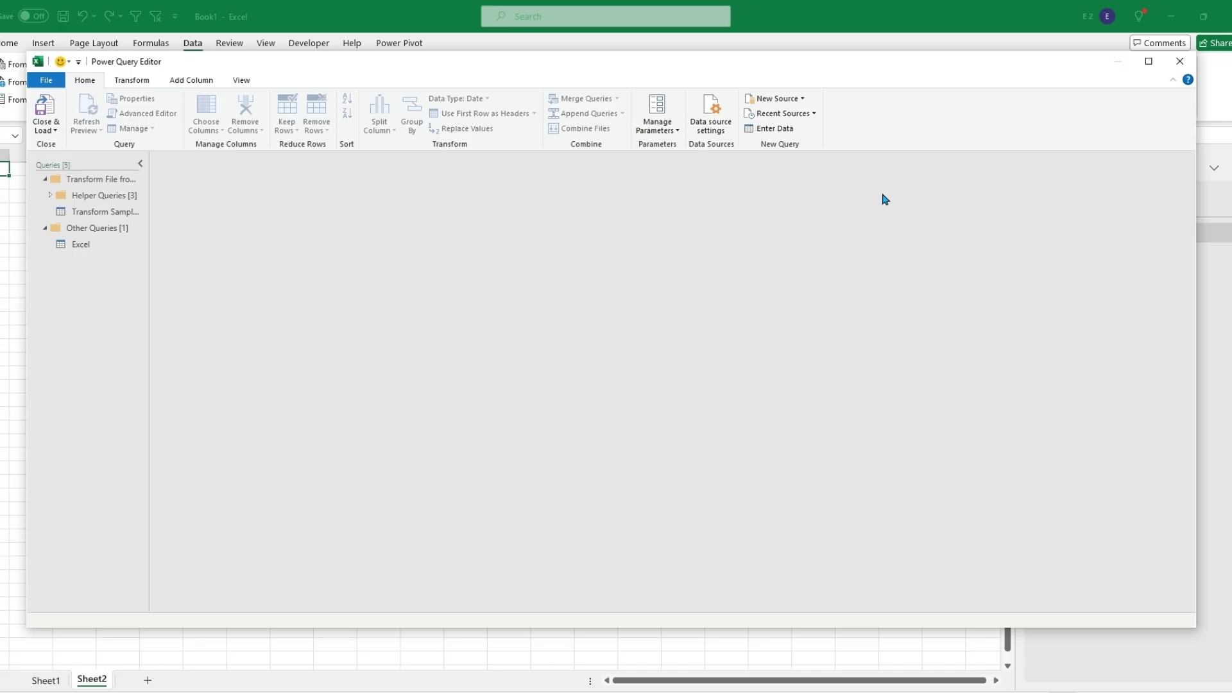
Import SalesOverview.xlsx as an Excel Workbook source, loading the SalesOverview sheet as a query.
click(802, 99)
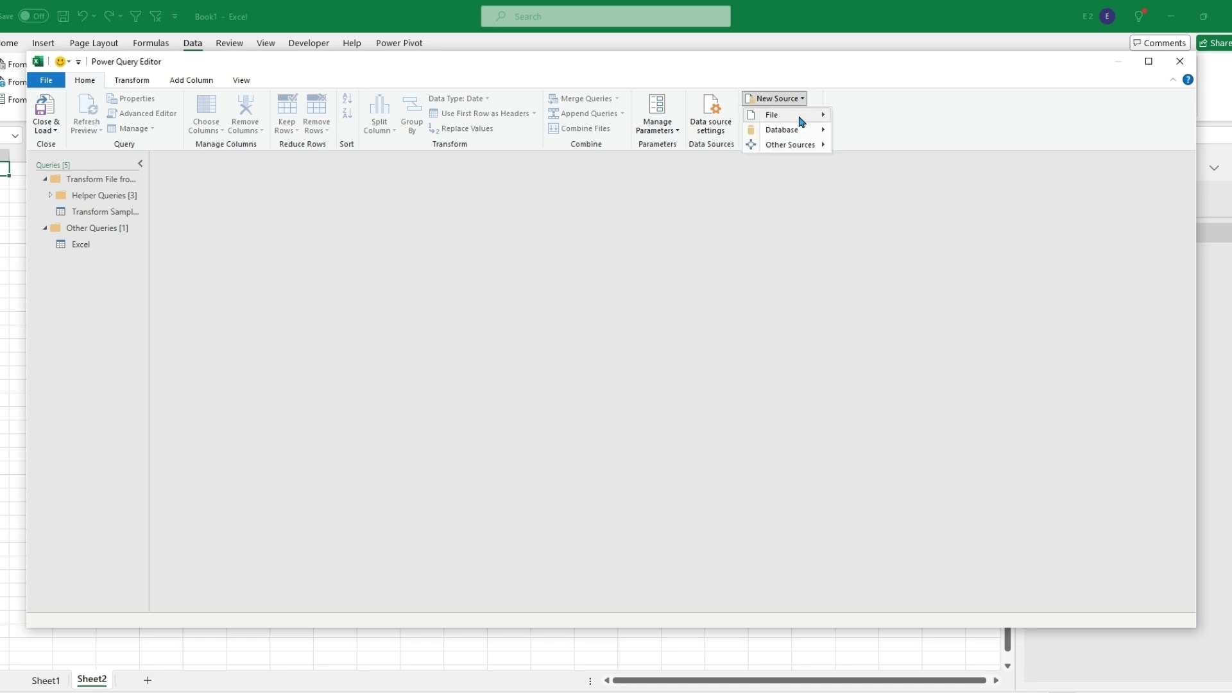
mouse_move(796, 124)
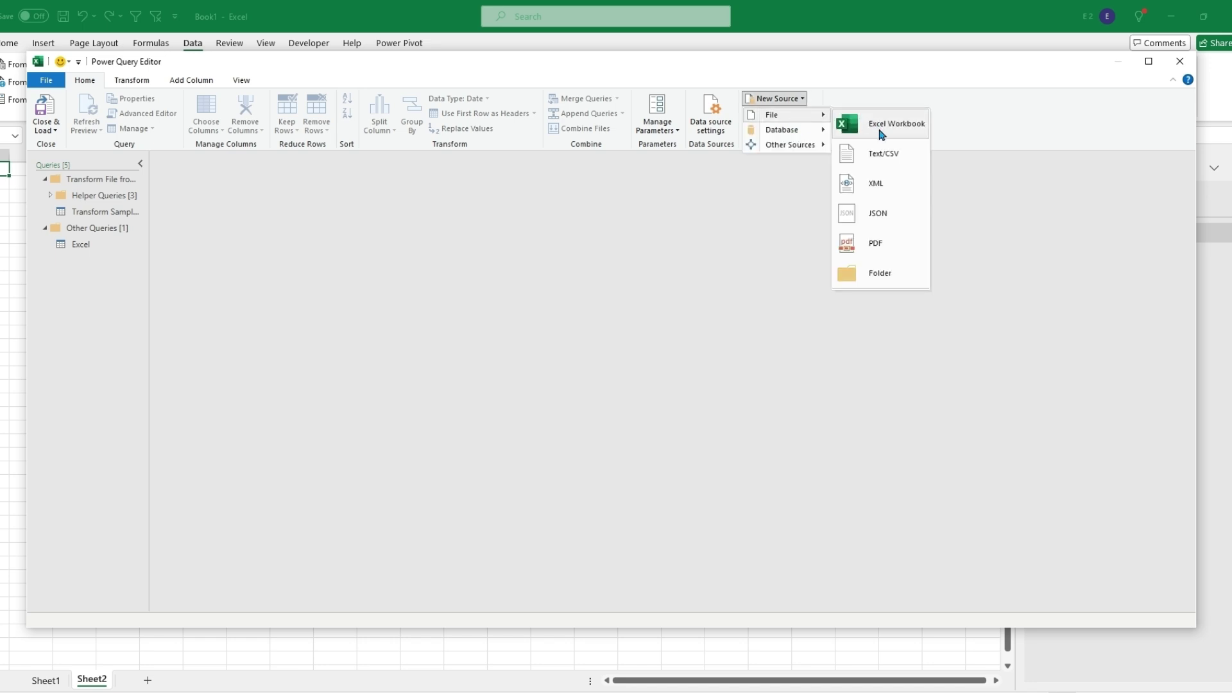
click(882, 132)
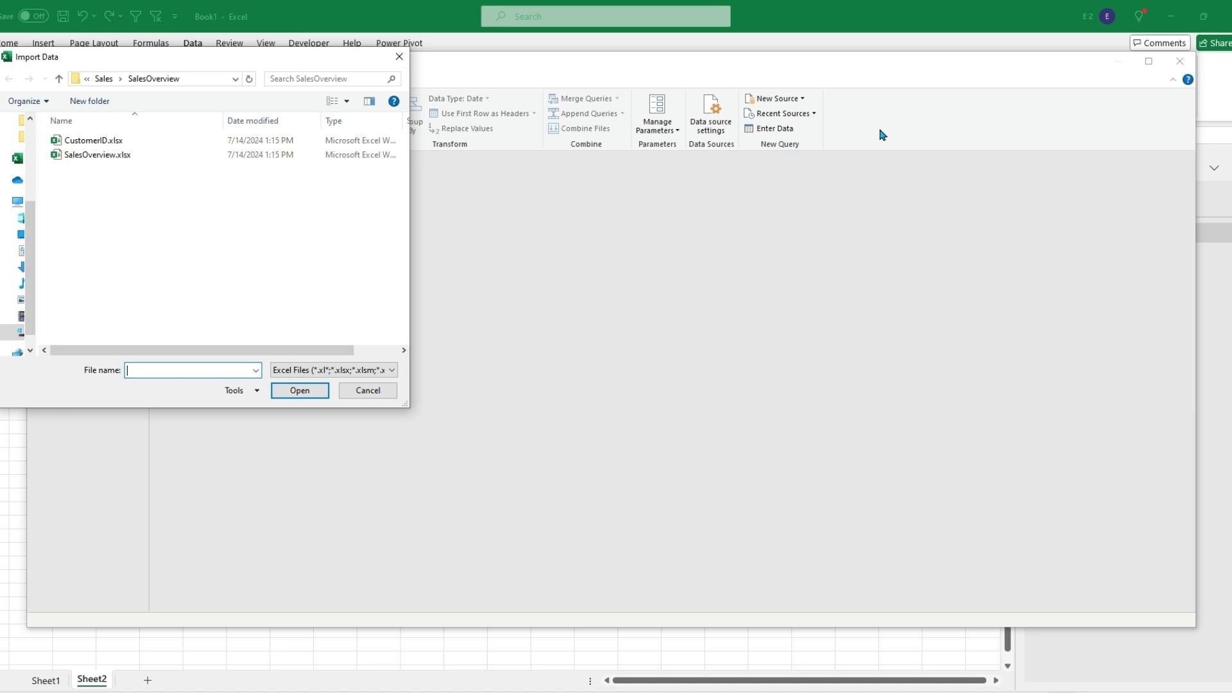
click(117, 159)
click(295, 391)
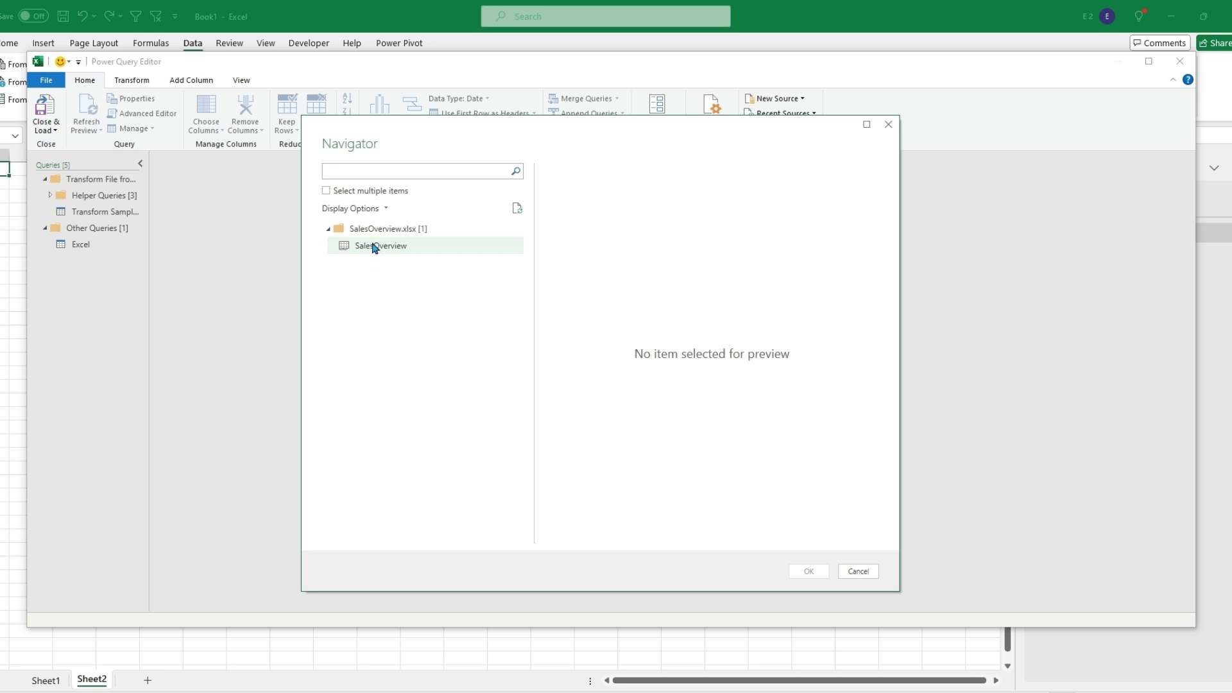
click(375, 248)
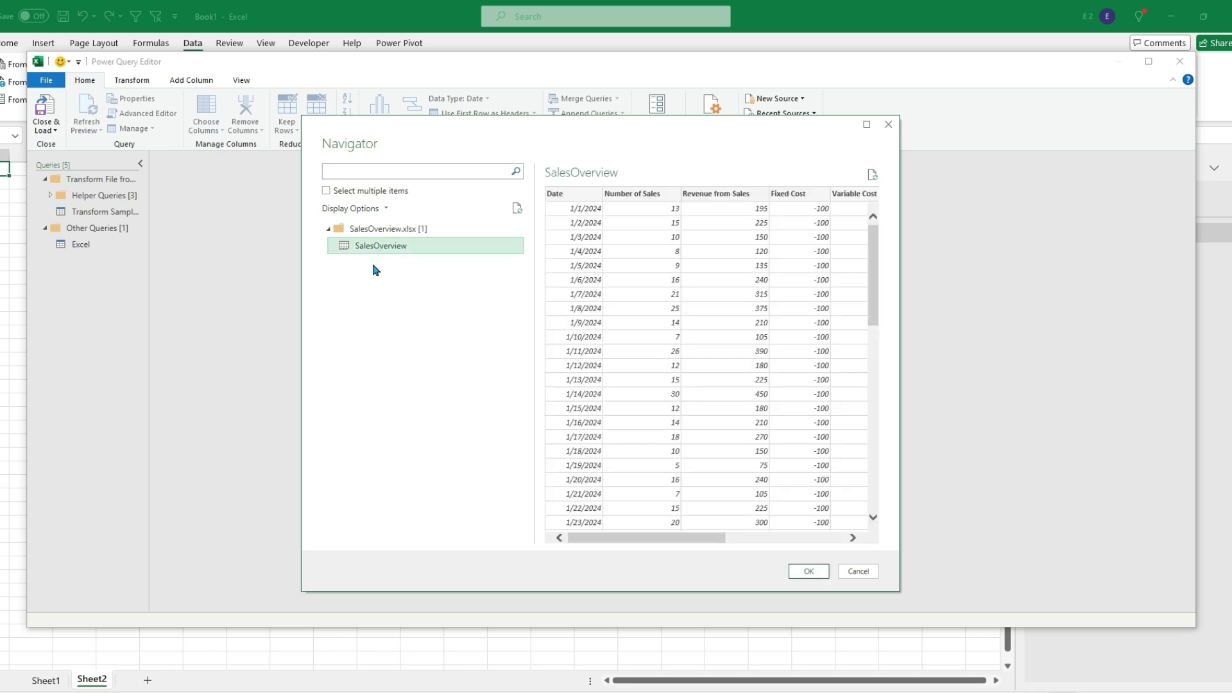
click(808, 572)
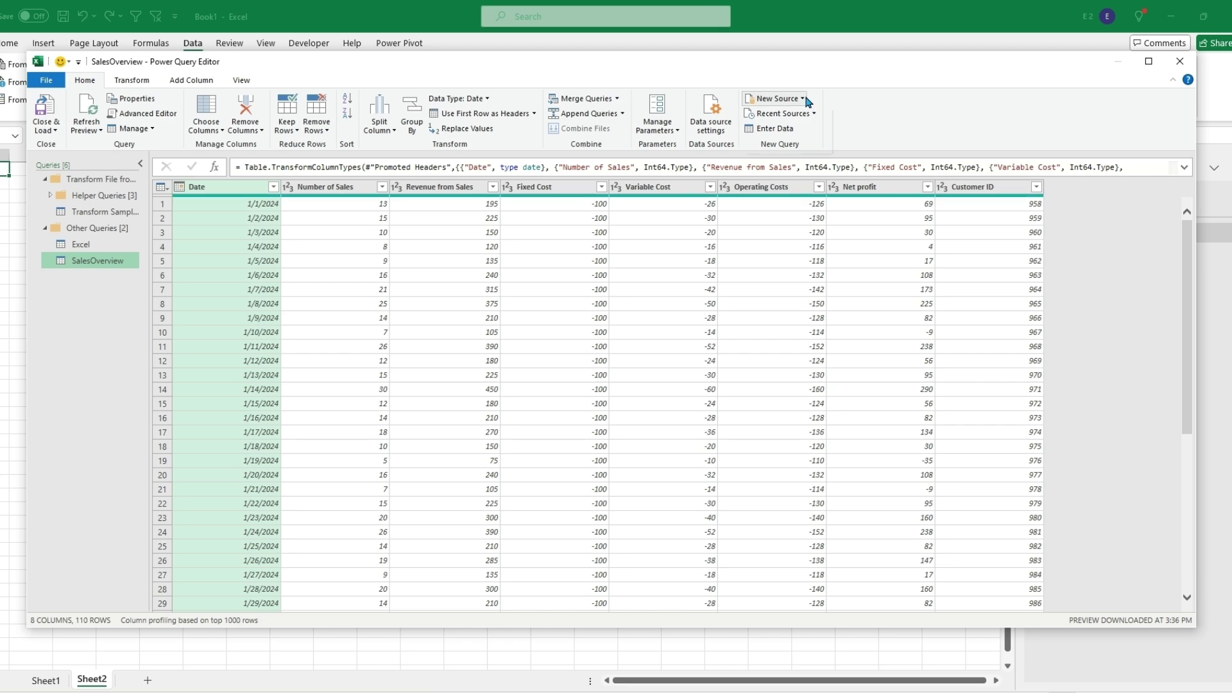
Import the Customer Info table from CustomerID.xlsx, then reselect the SalesOverview query.
click(802, 99)
mouse_move(799, 116)
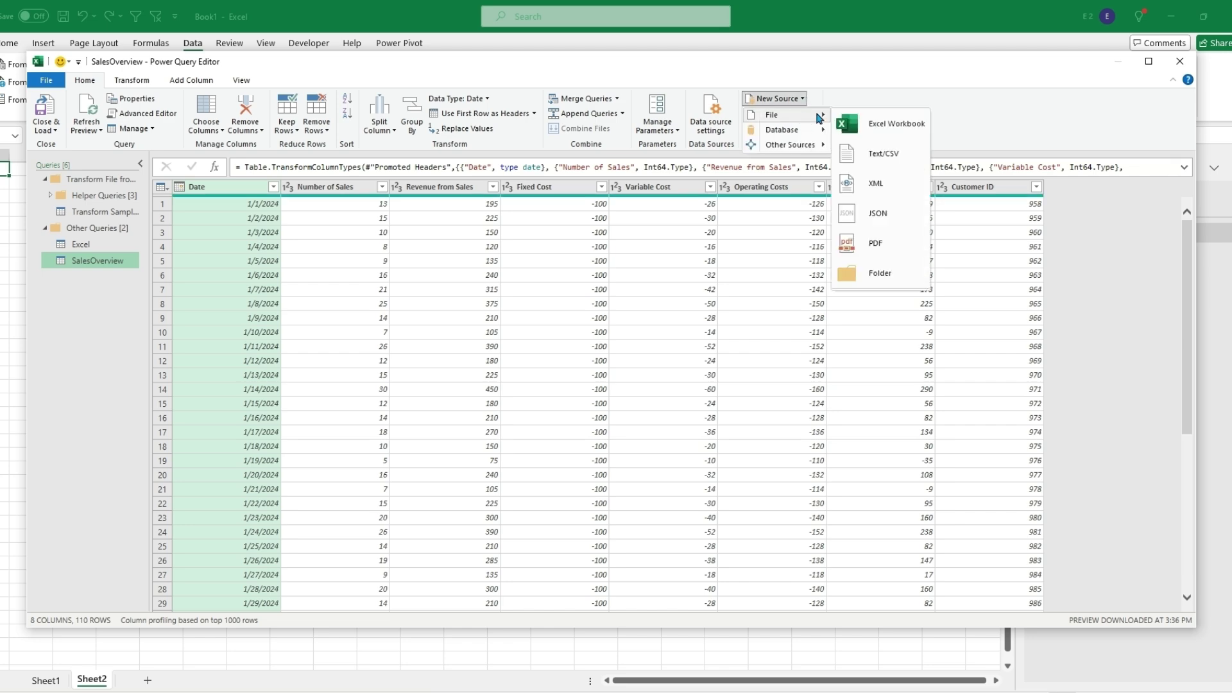
click(874, 119)
click(109, 140)
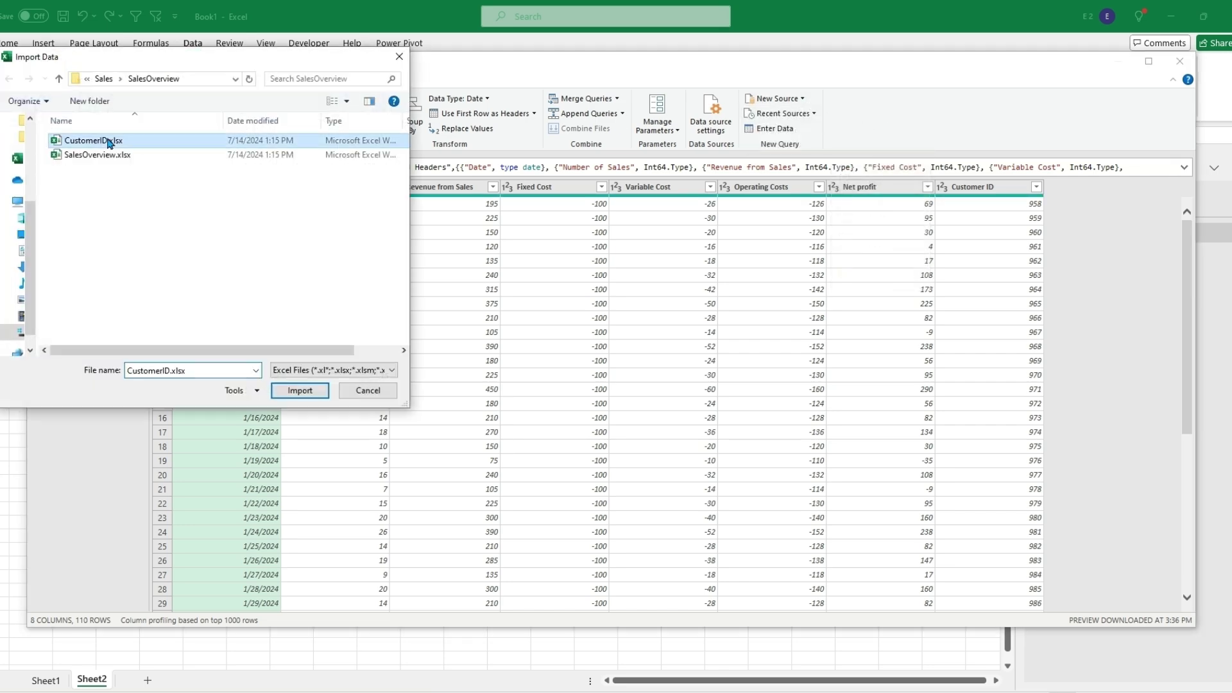
click(302, 393)
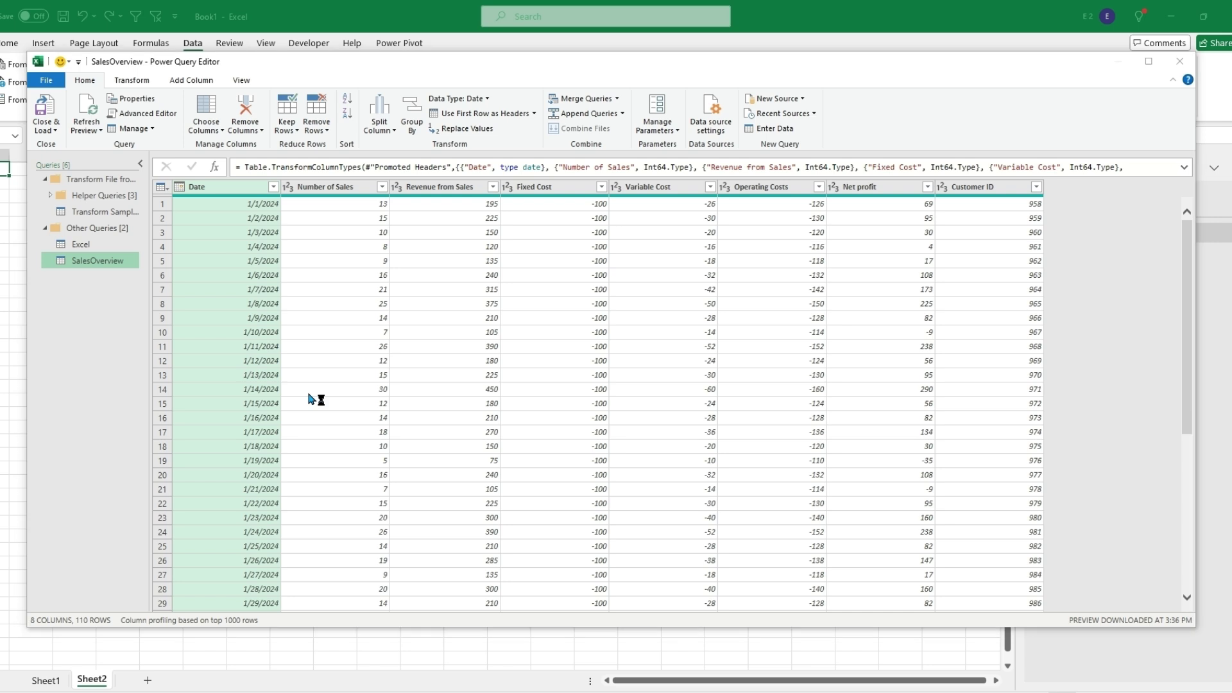
click(382, 246)
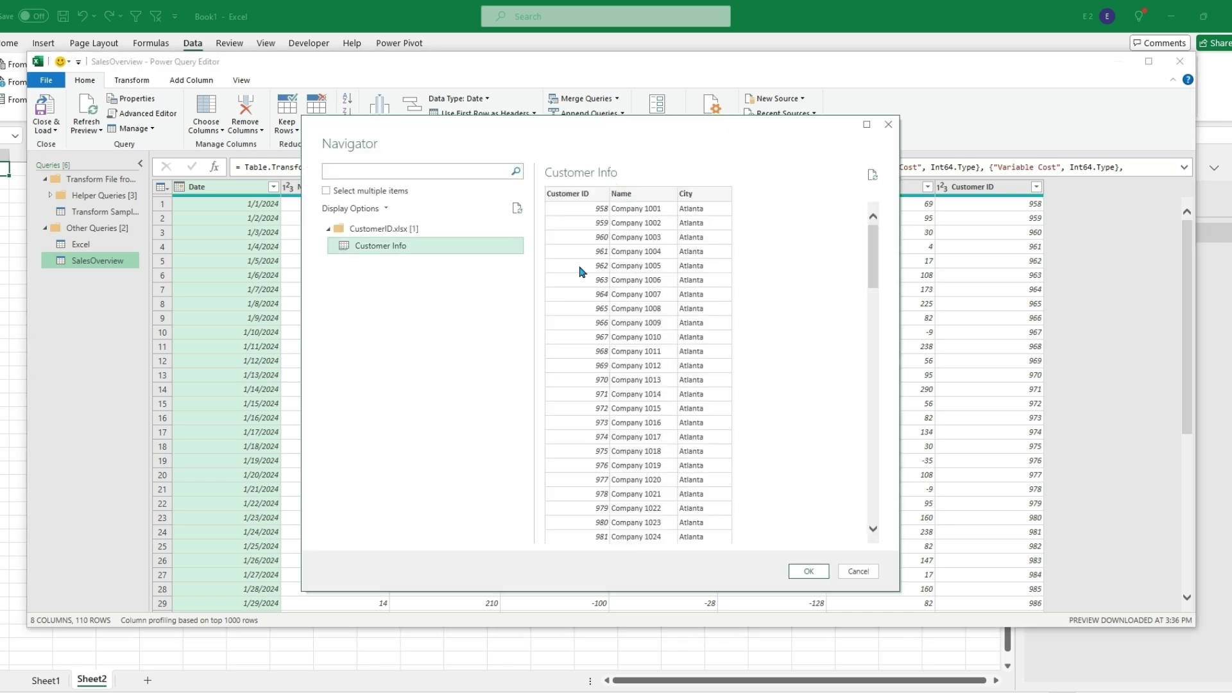
click(808, 571)
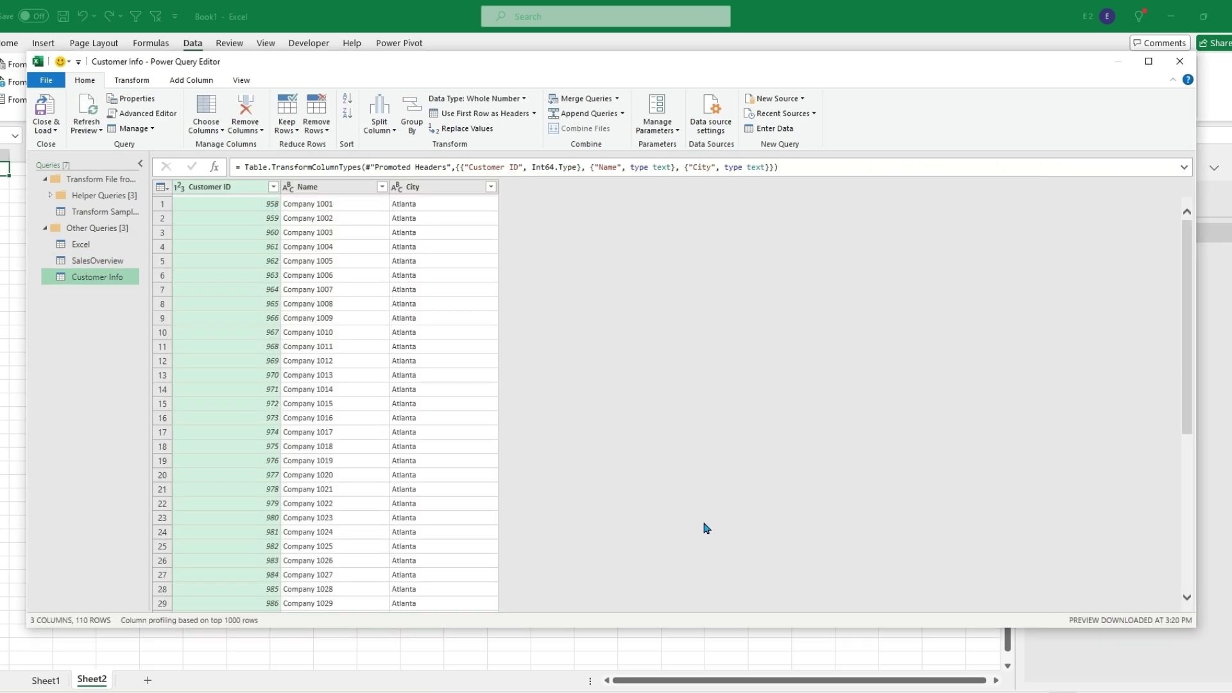
click(62, 264)
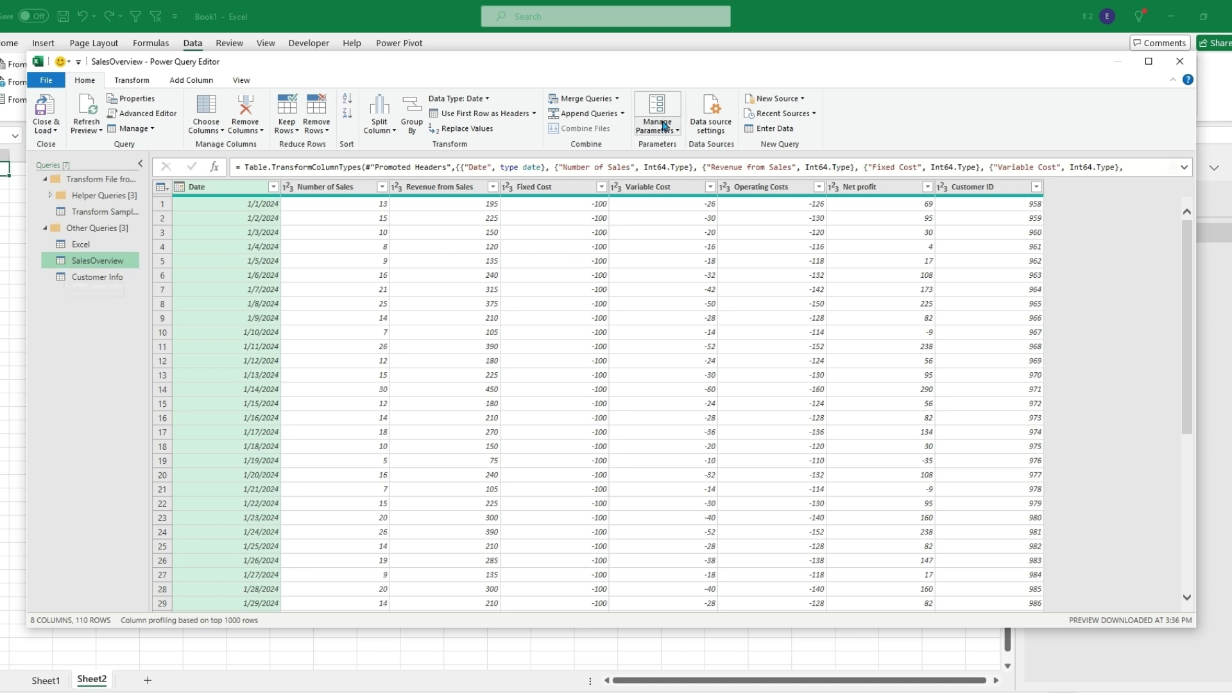
Merge SalesOverview with Customer Info as a new query, matching Customer ID with a Left Outer join.
click(618, 99)
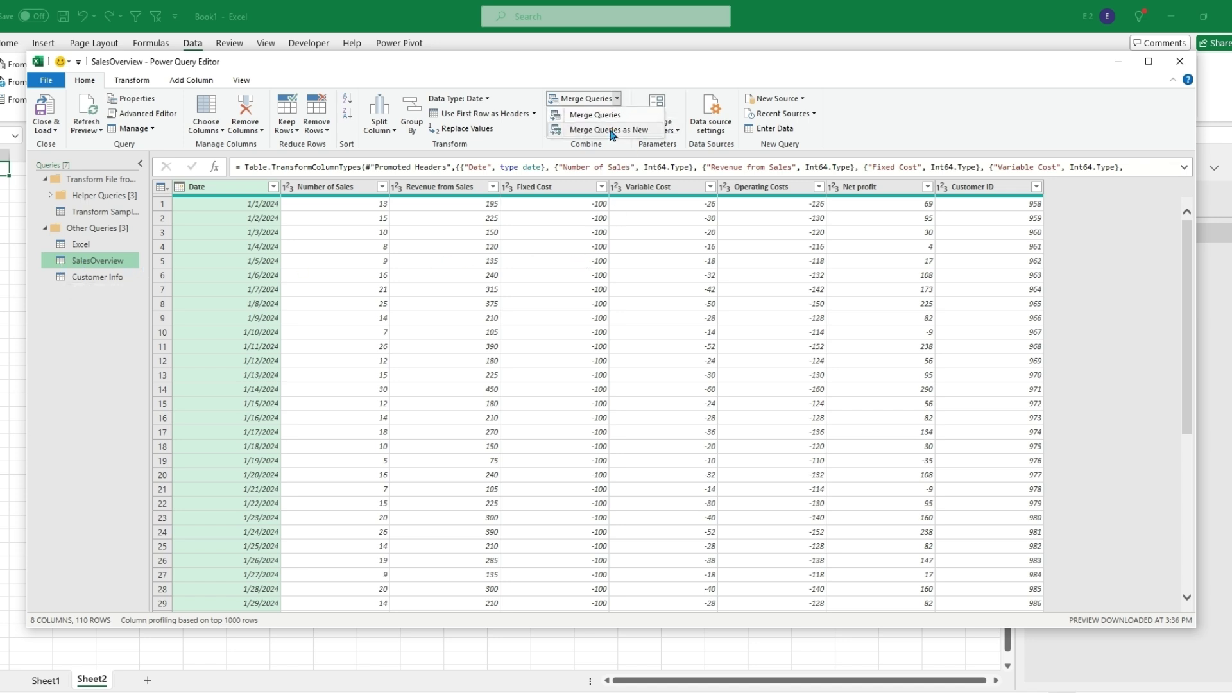
click(611, 131)
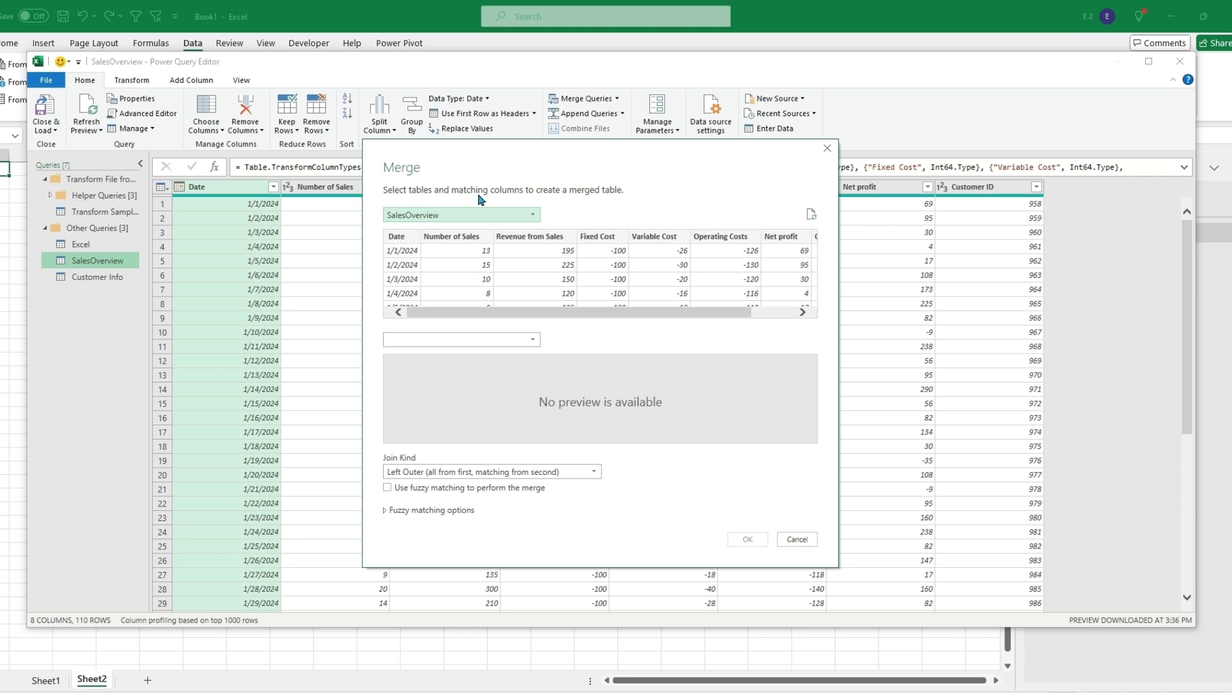
drag(560, 317, 750, 237)
click(793, 239)
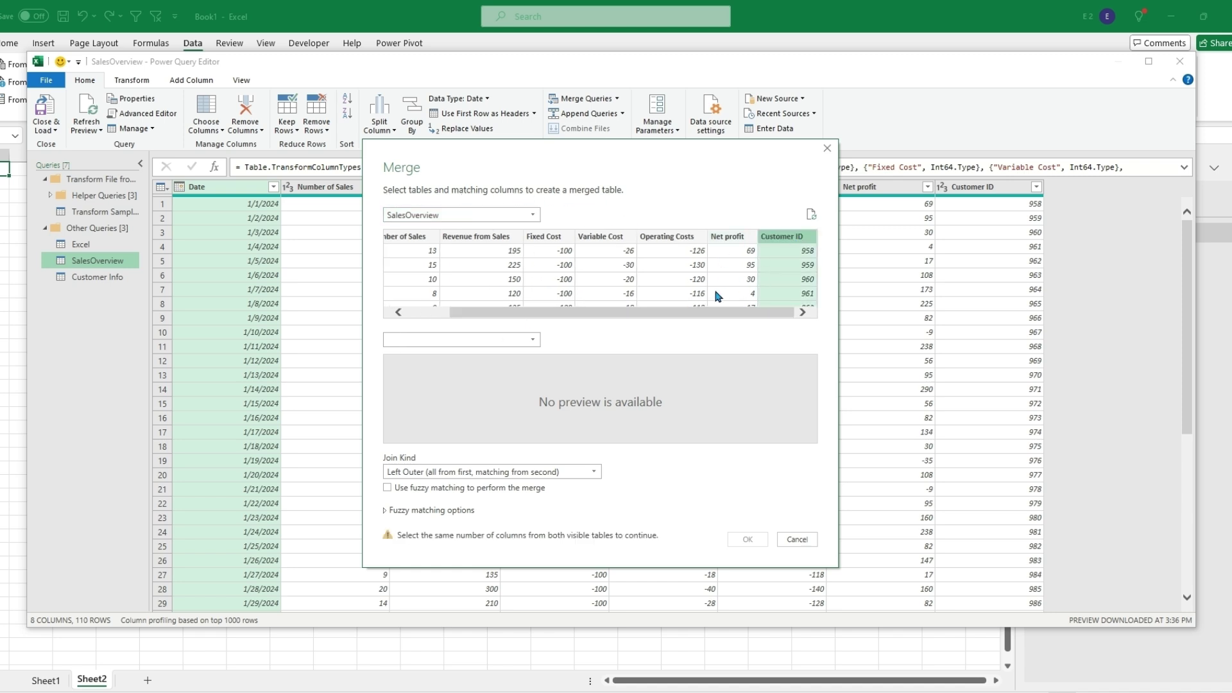
click(533, 339)
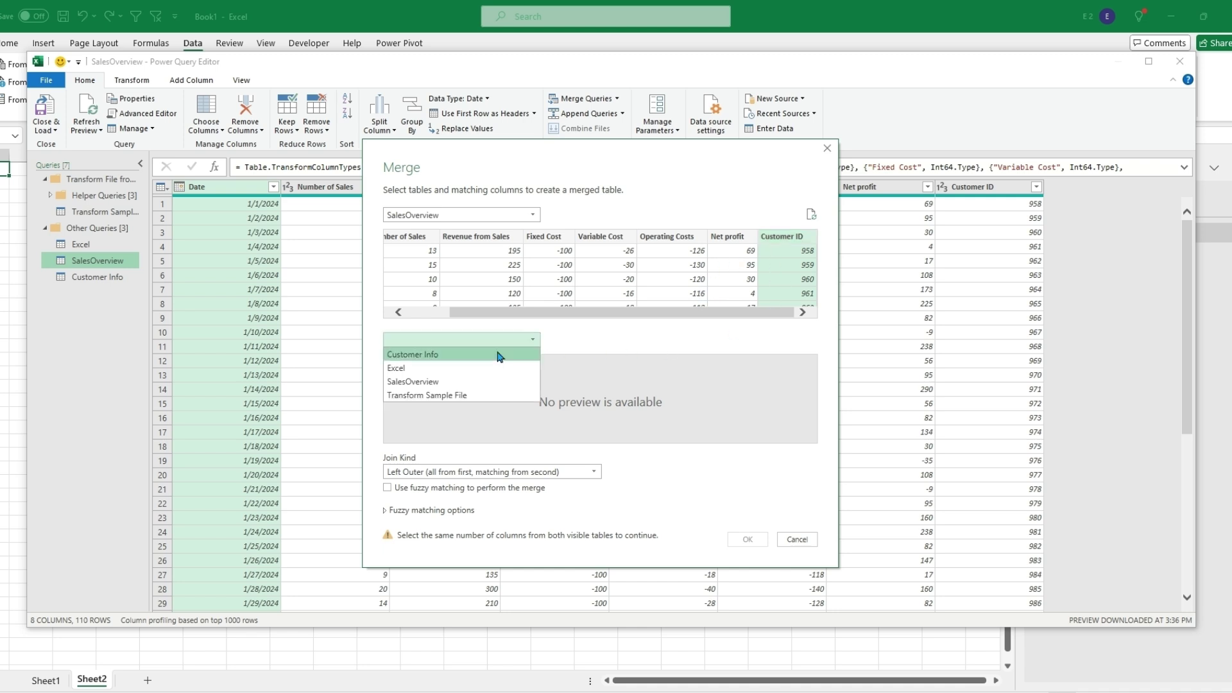
click(411, 355)
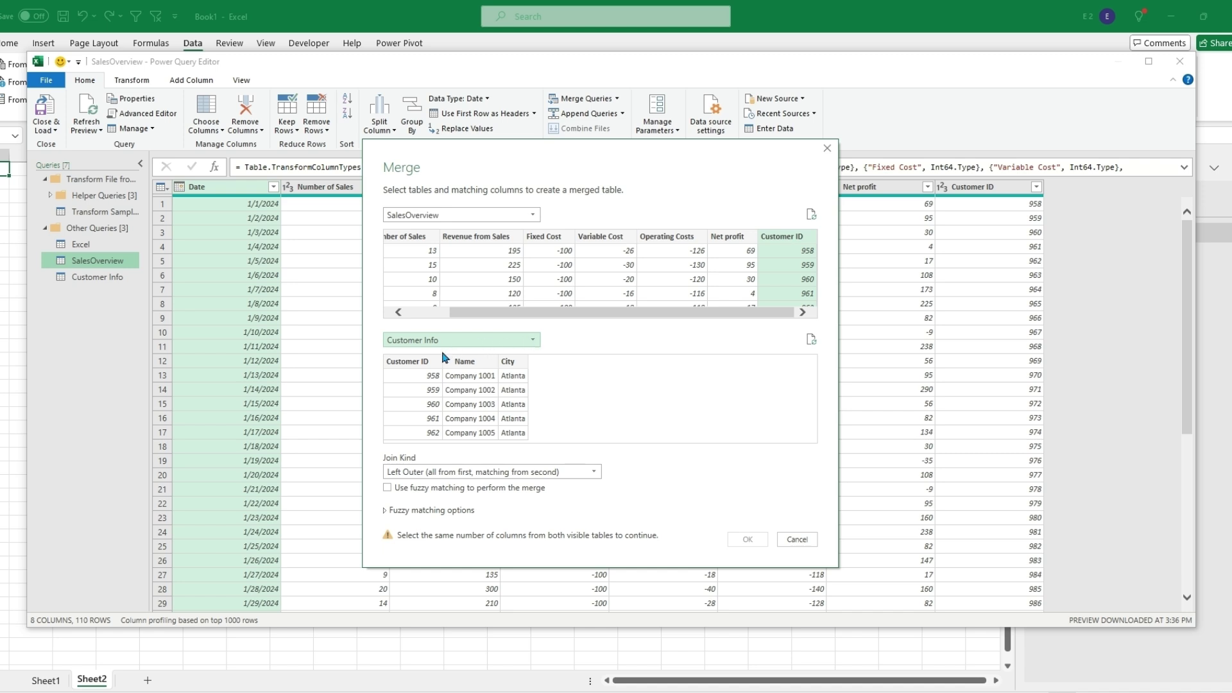
click(427, 363)
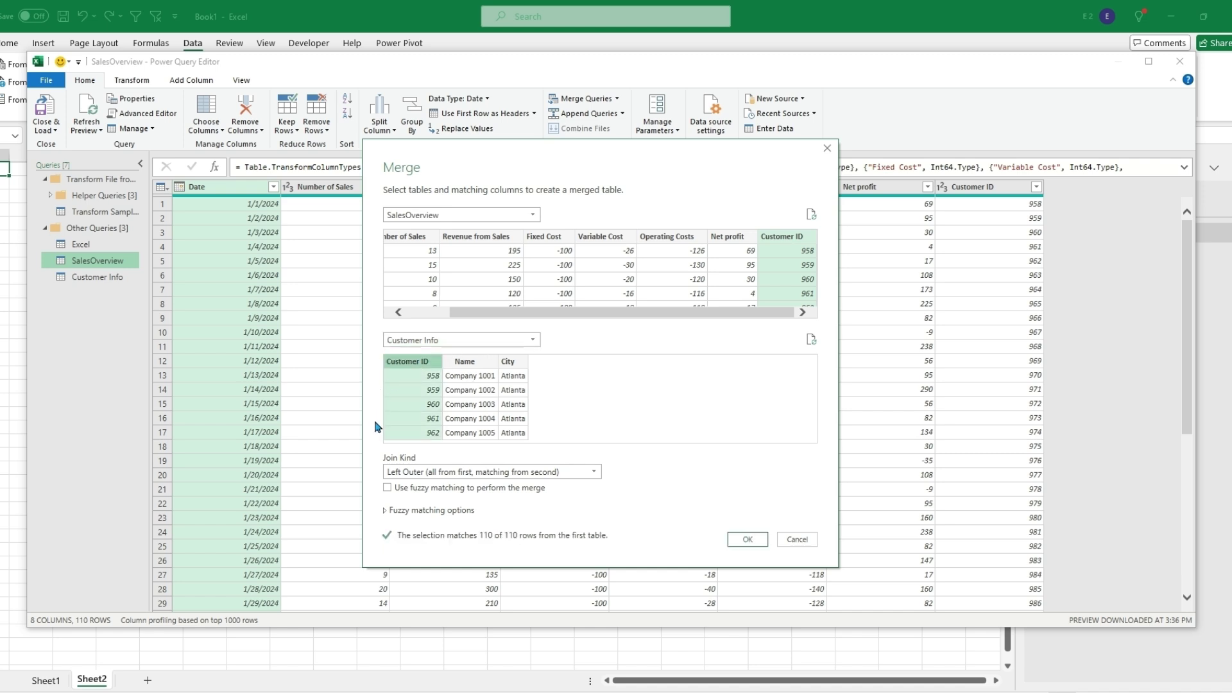
click(594, 475)
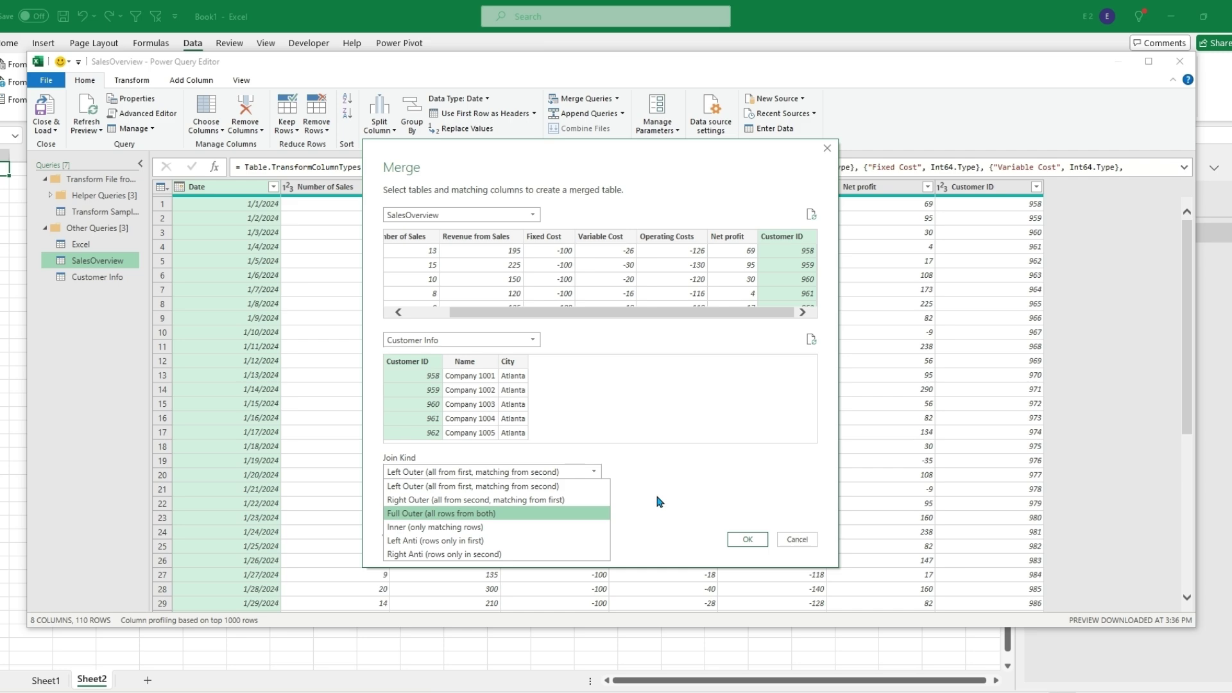
click(671, 503)
click(738, 541)
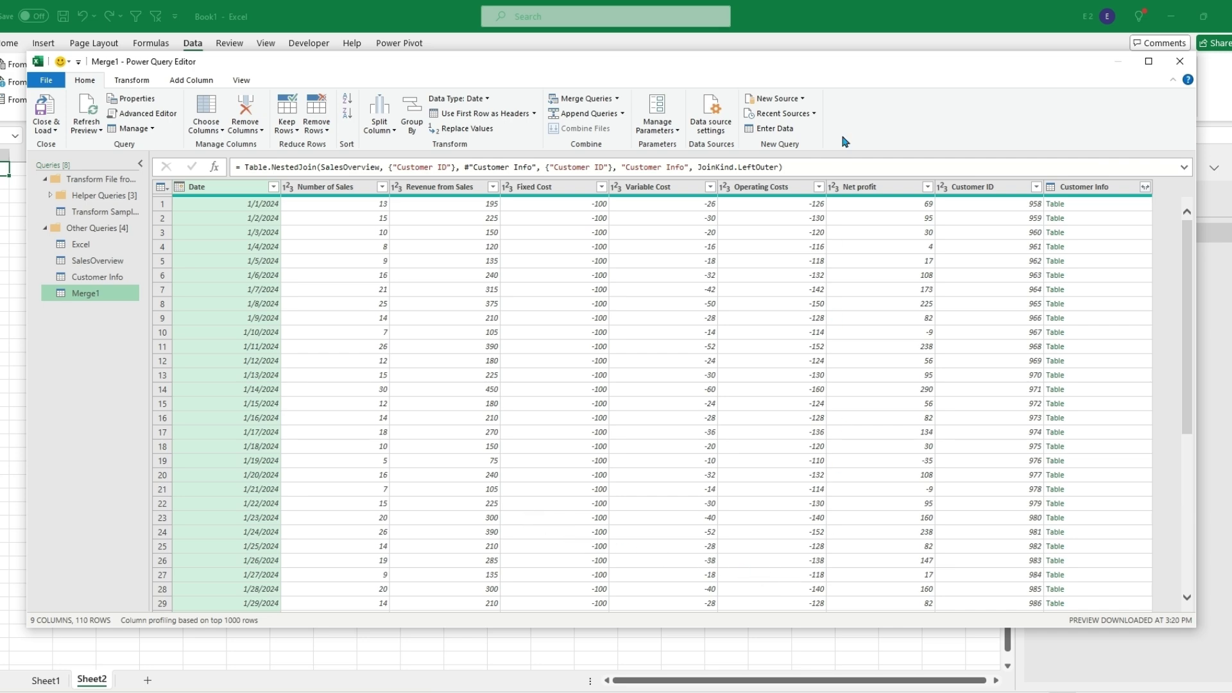
Expand Customer Info into Customer ID, Name and City columns, then bring up Close & Load To.
drag(844, 66, 833, 5)
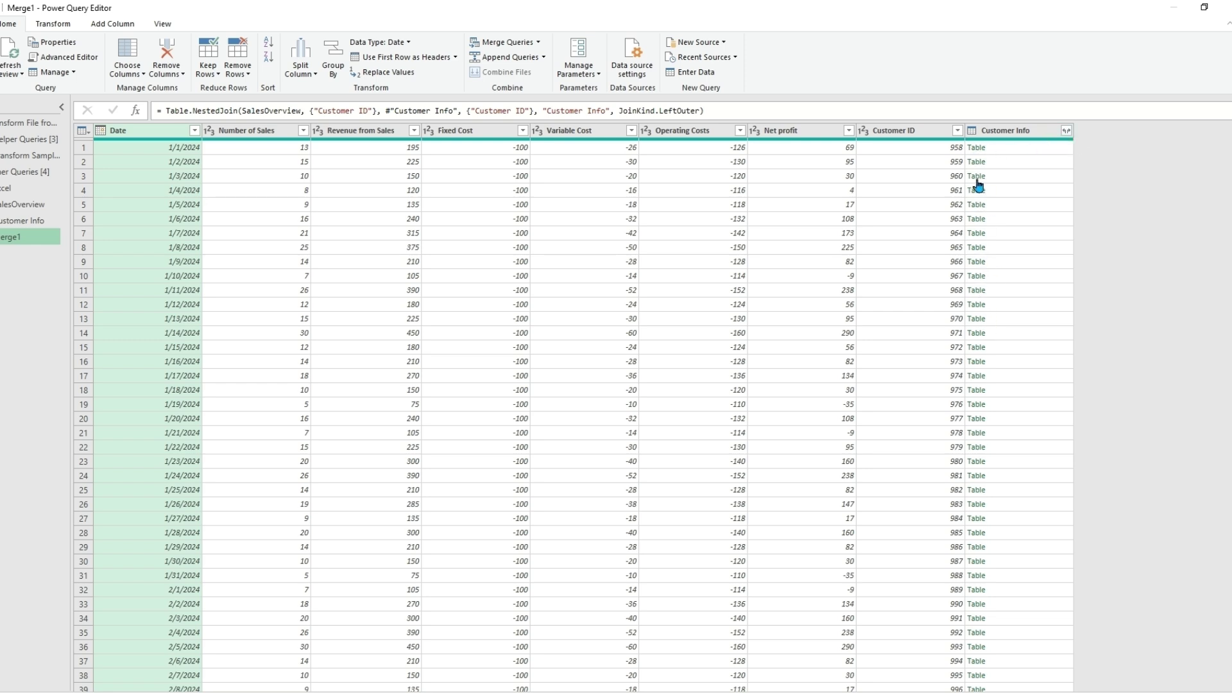
click(1065, 132)
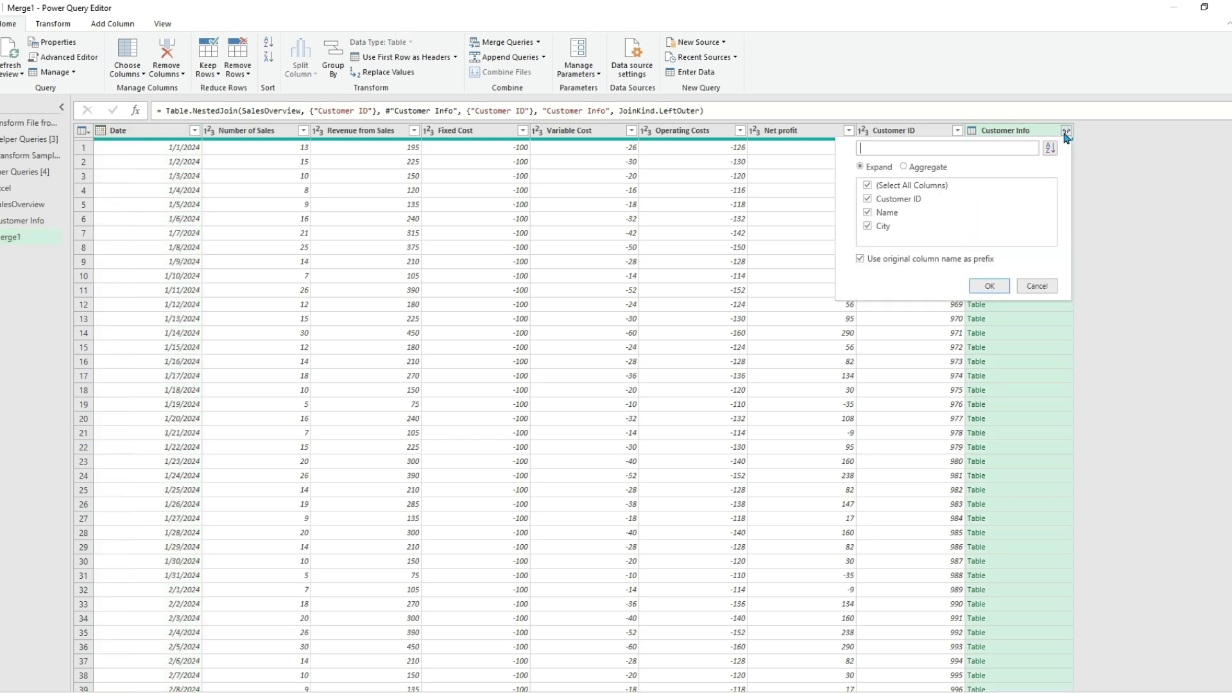
click(986, 284)
drag(873, 688, 958, 687)
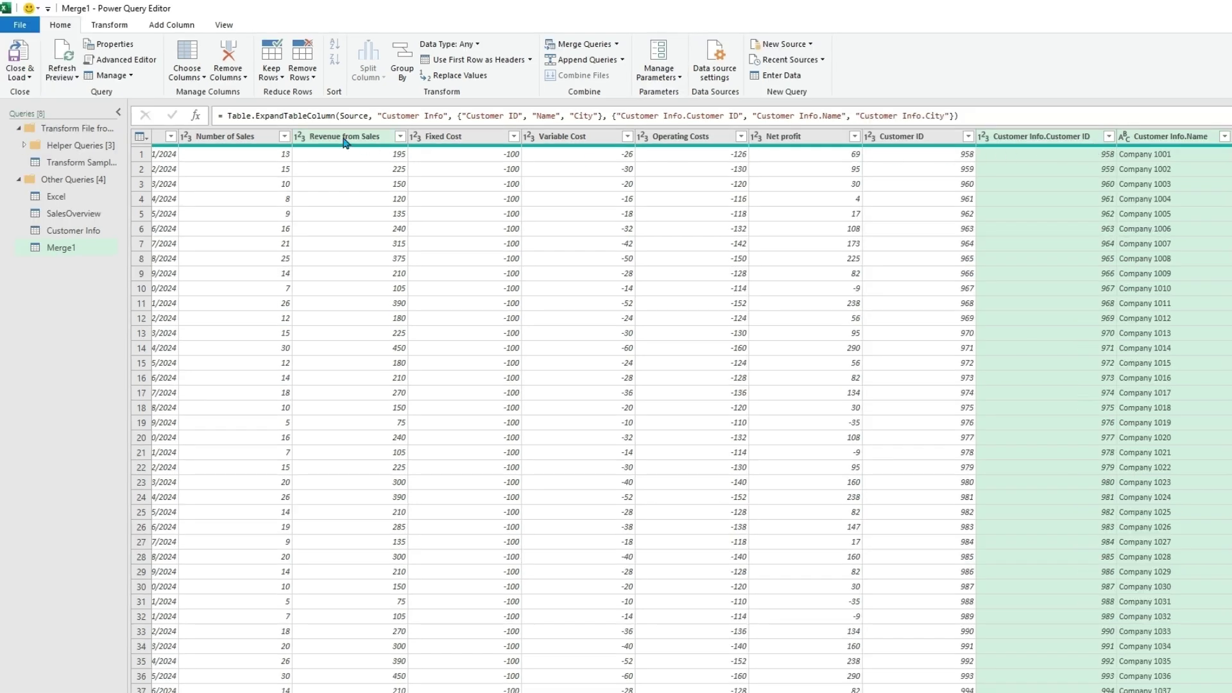
click(20, 74)
click(46, 109)
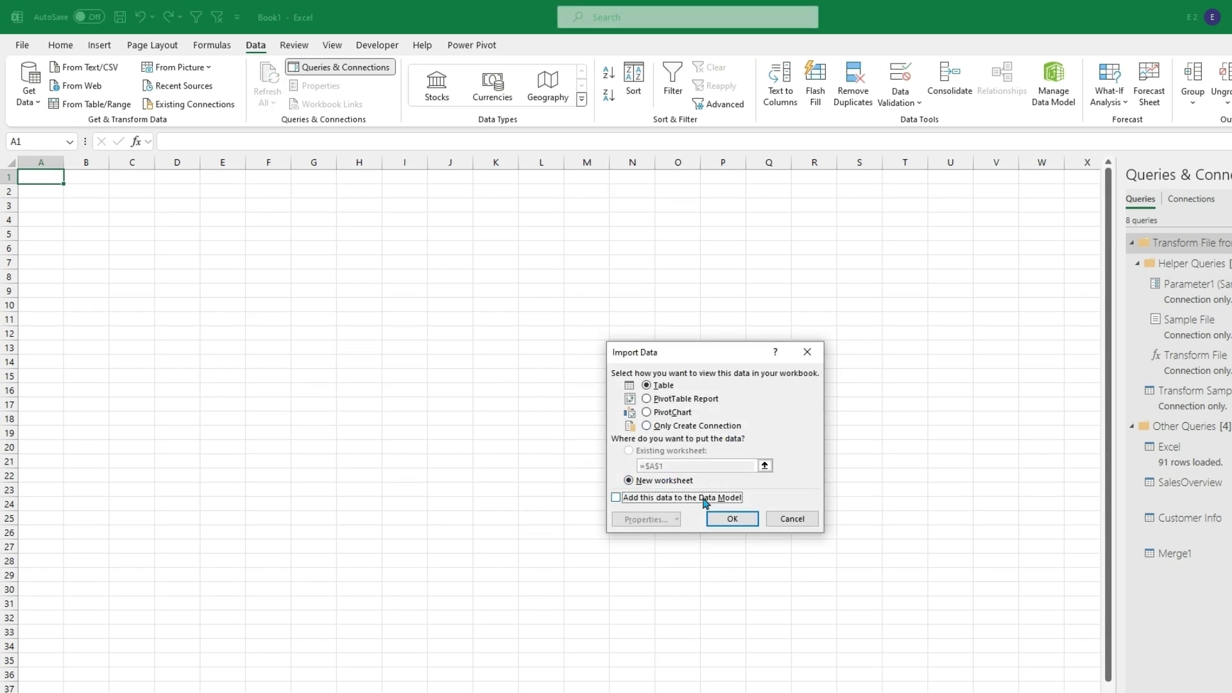
Load Merge1 as a new-sheet table, delete its extra Customer ID column, and open Data > Get Data.
click(721, 520)
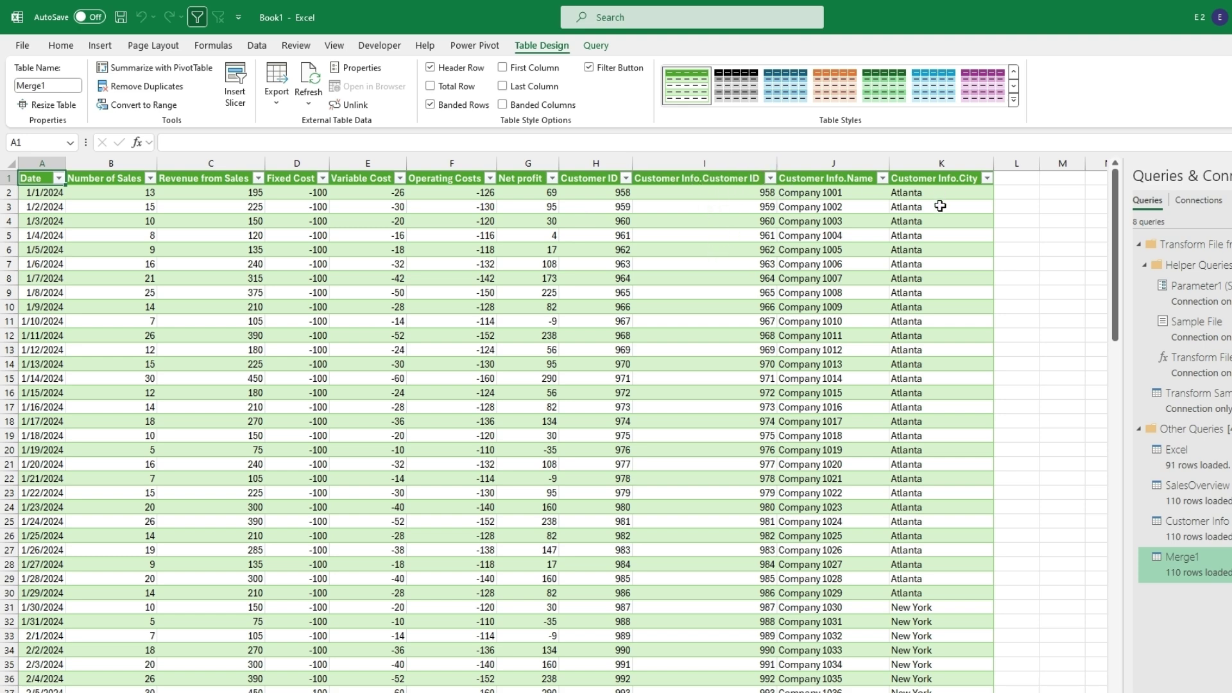
click(591, 163)
right_click(591, 165)
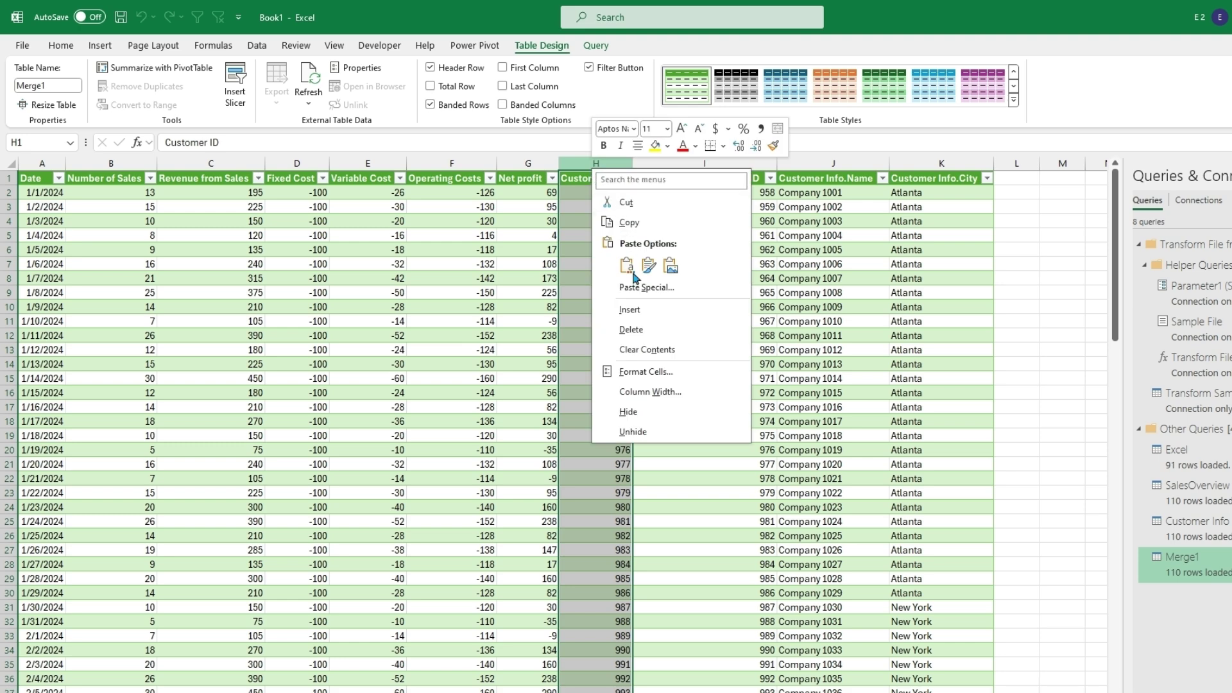
click(631, 330)
click(966, 184)
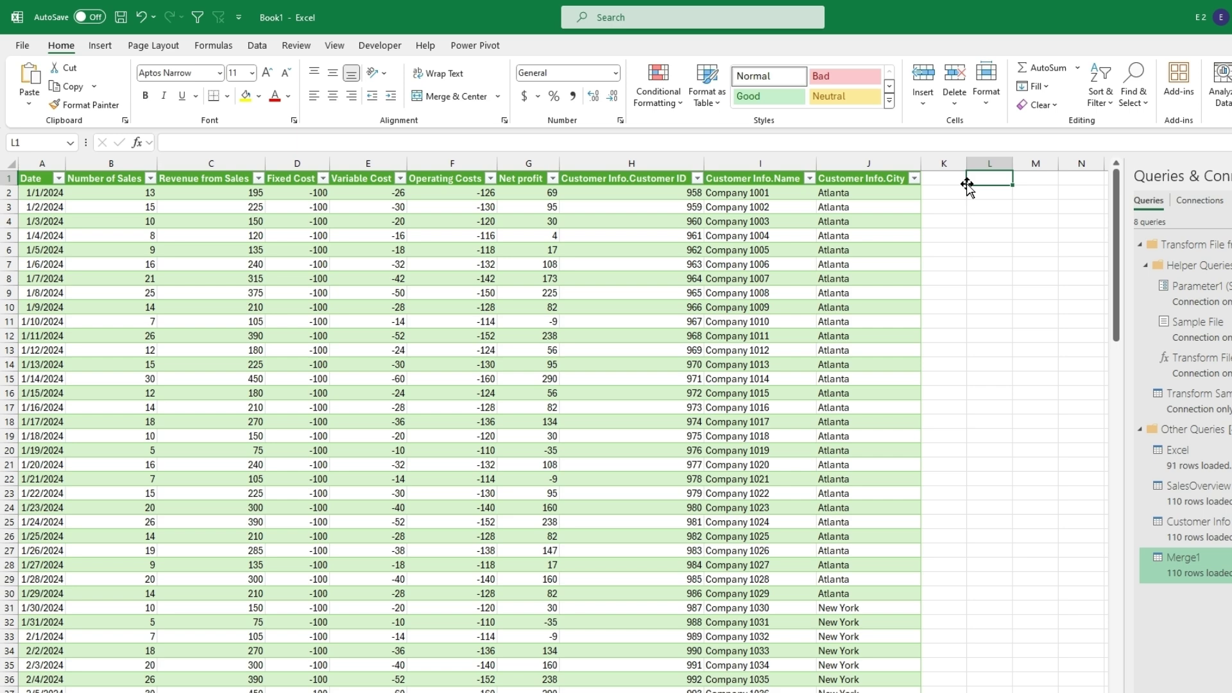
click(257, 45)
click(30, 90)
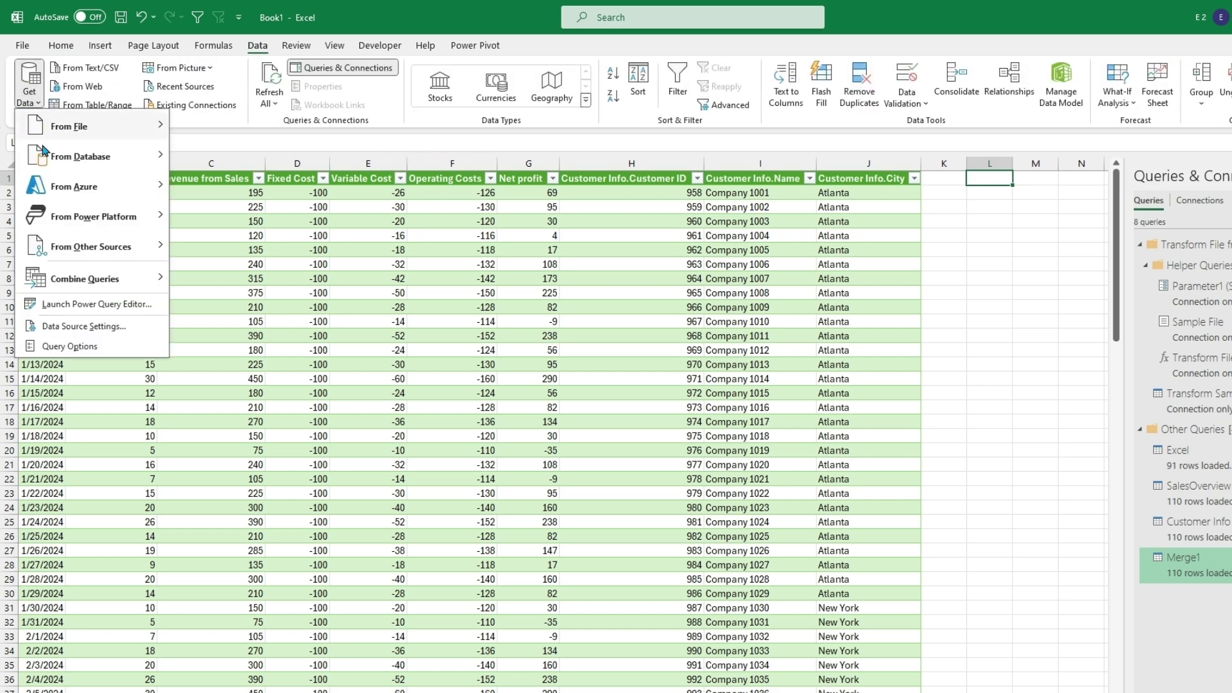
In Power Query Editor, import Sheet1 from Sales 1.24.xlsx as a new query.
click(96, 305)
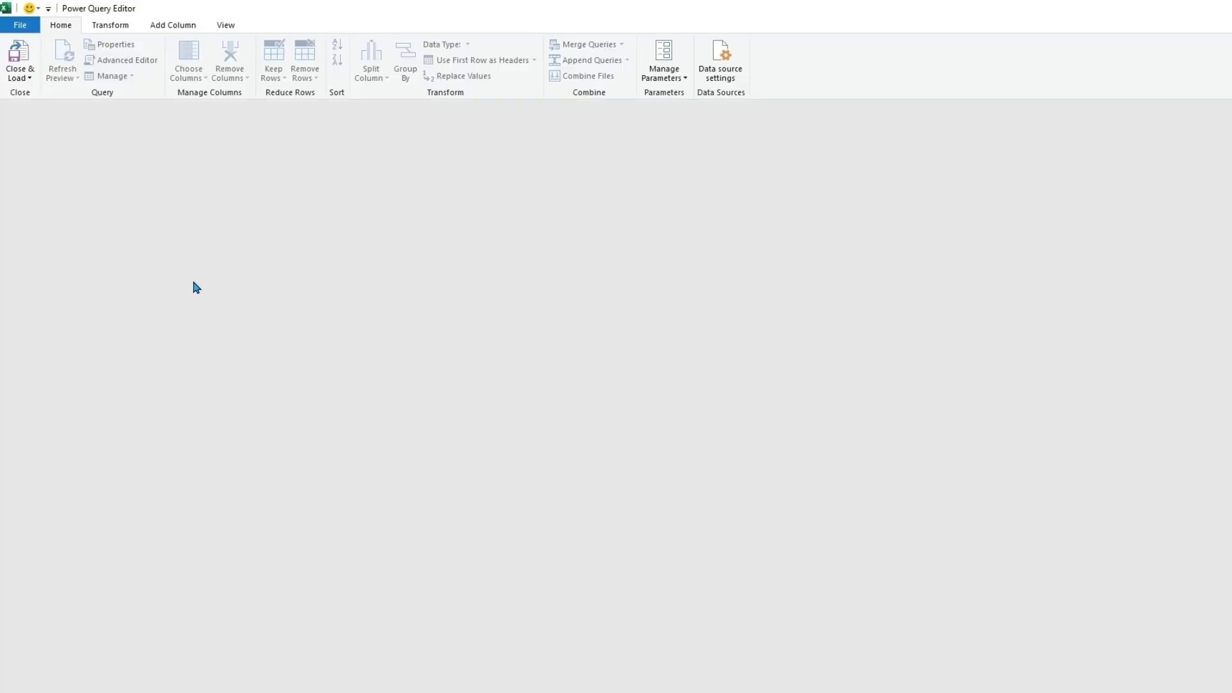
click(815, 46)
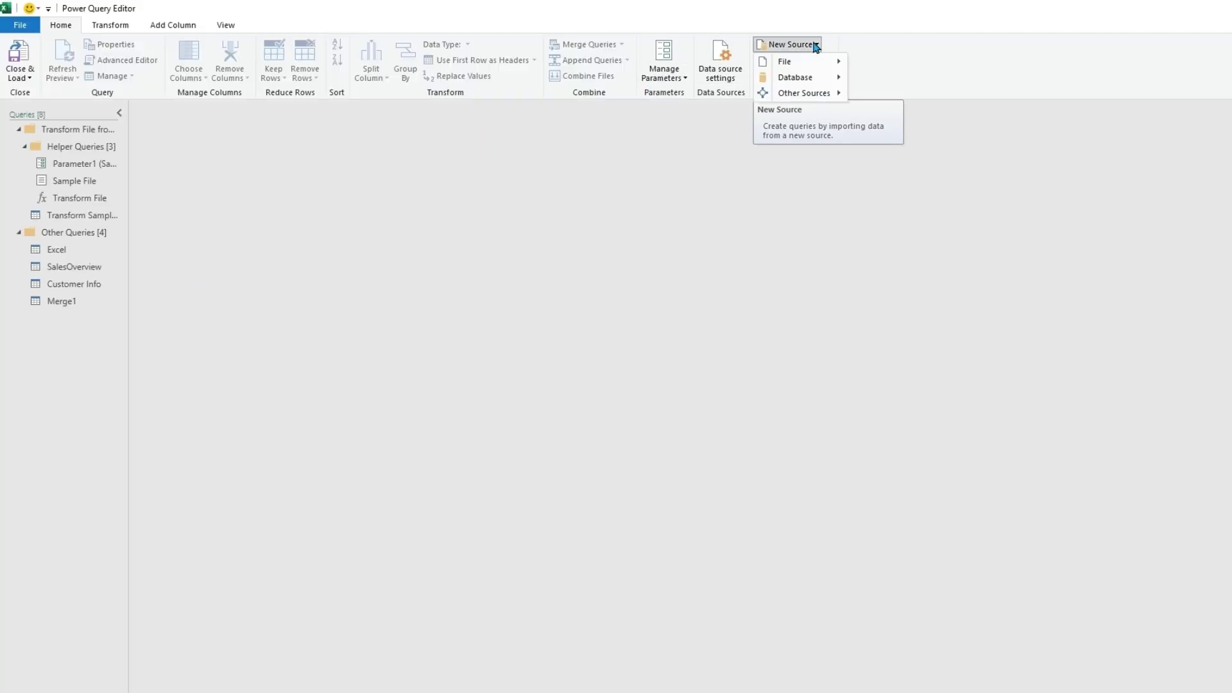
mouse_move(802, 62)
click(892, 75)
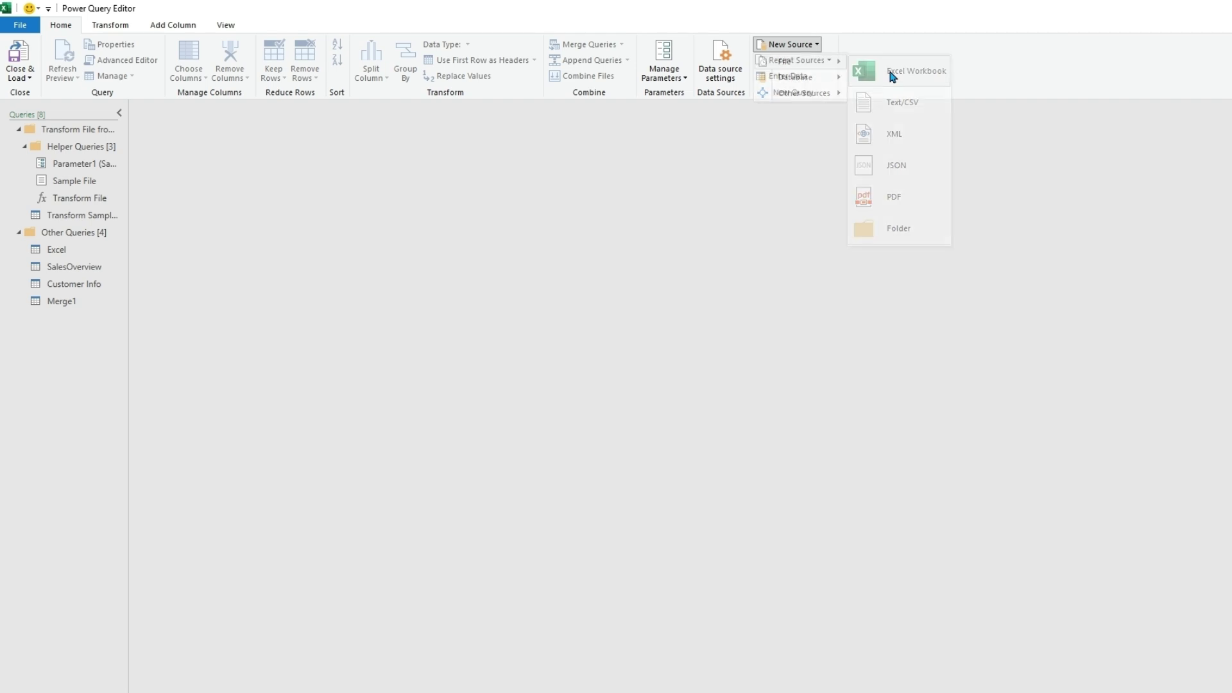
click(161, 83)
double_click(159, 144)
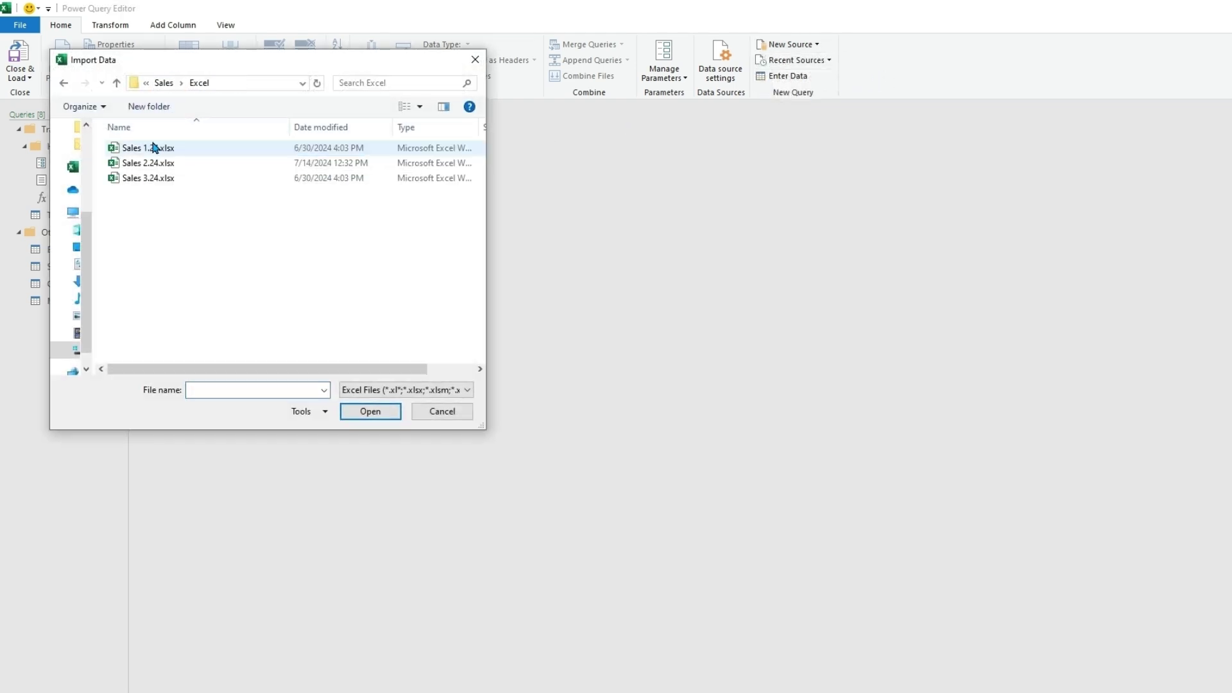
double_click(201, 149)
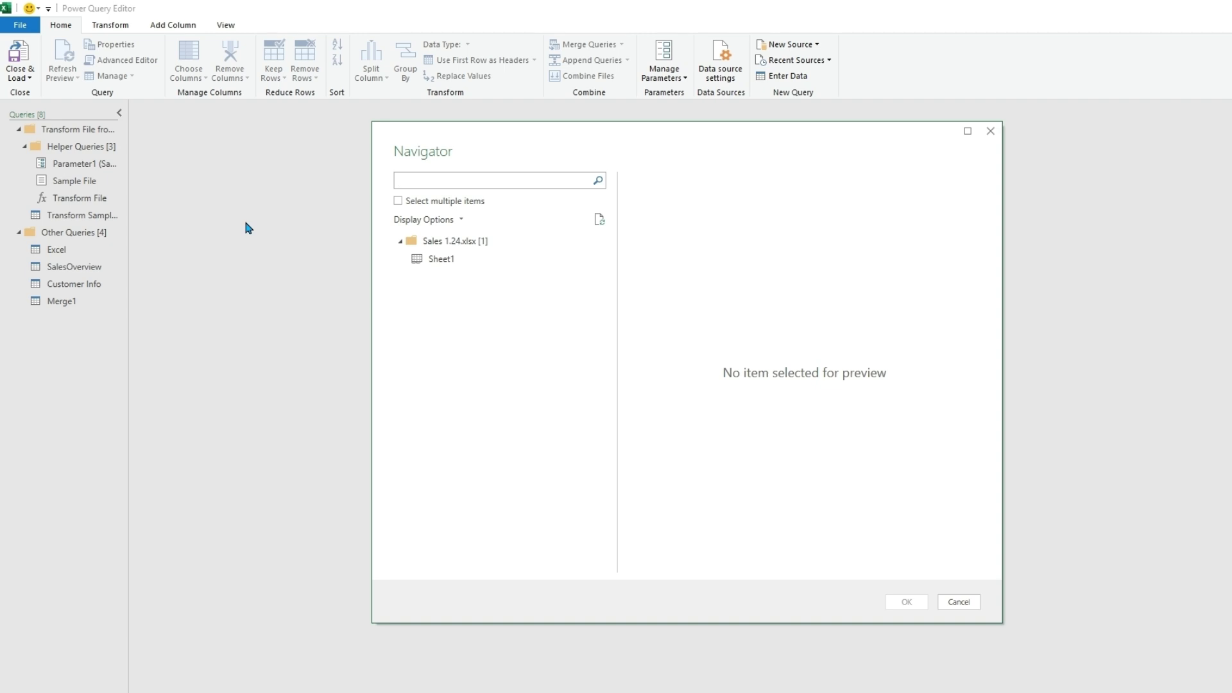
click(439, 263)
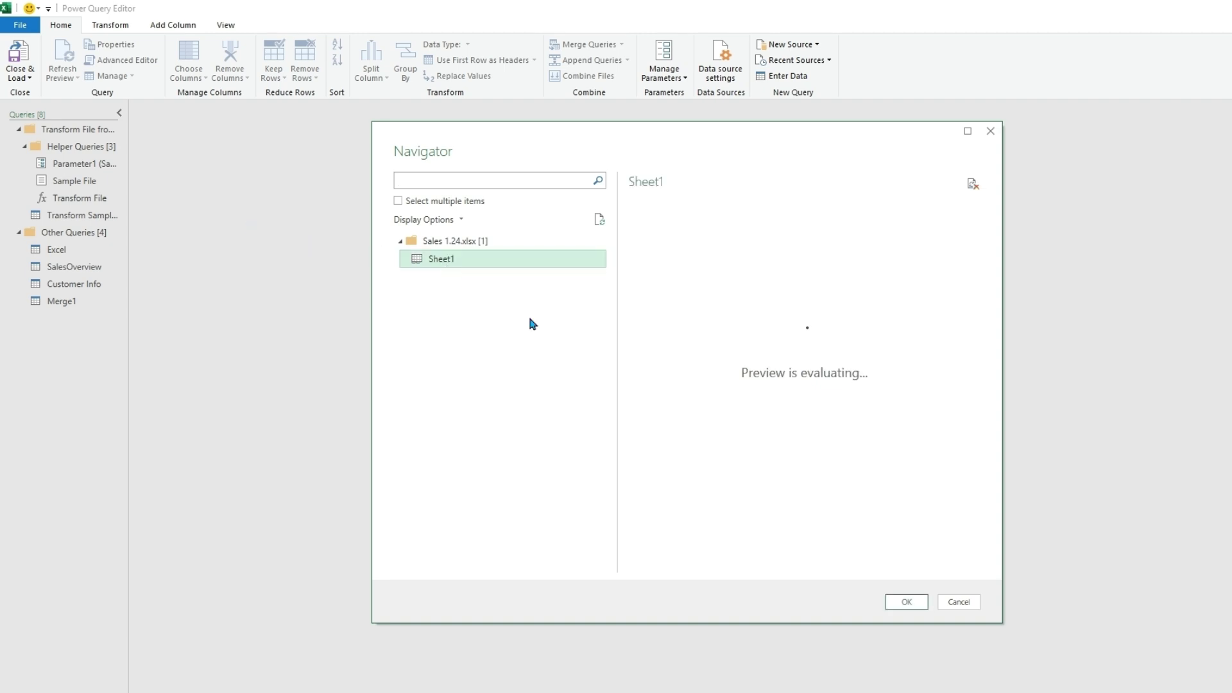
click(913, 604)
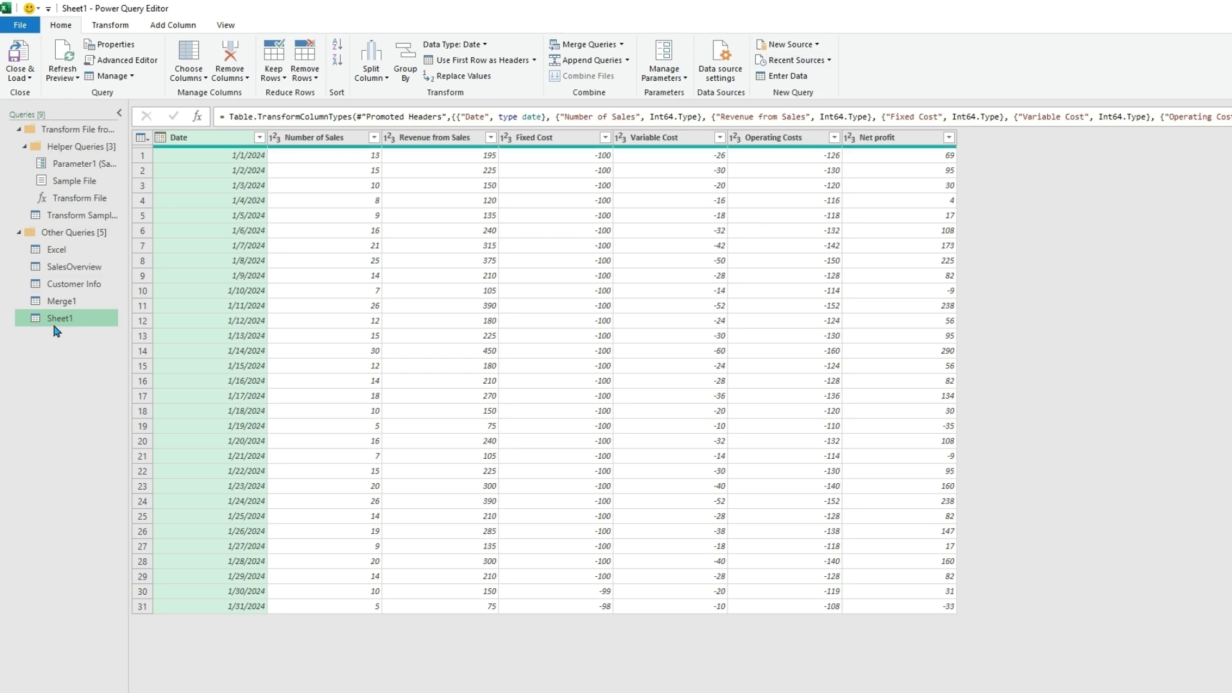
Import Sheet1 from the February workbook Sales 2.24.xlsx as another query.
click(804, 44)
mouse_move(802, 64)
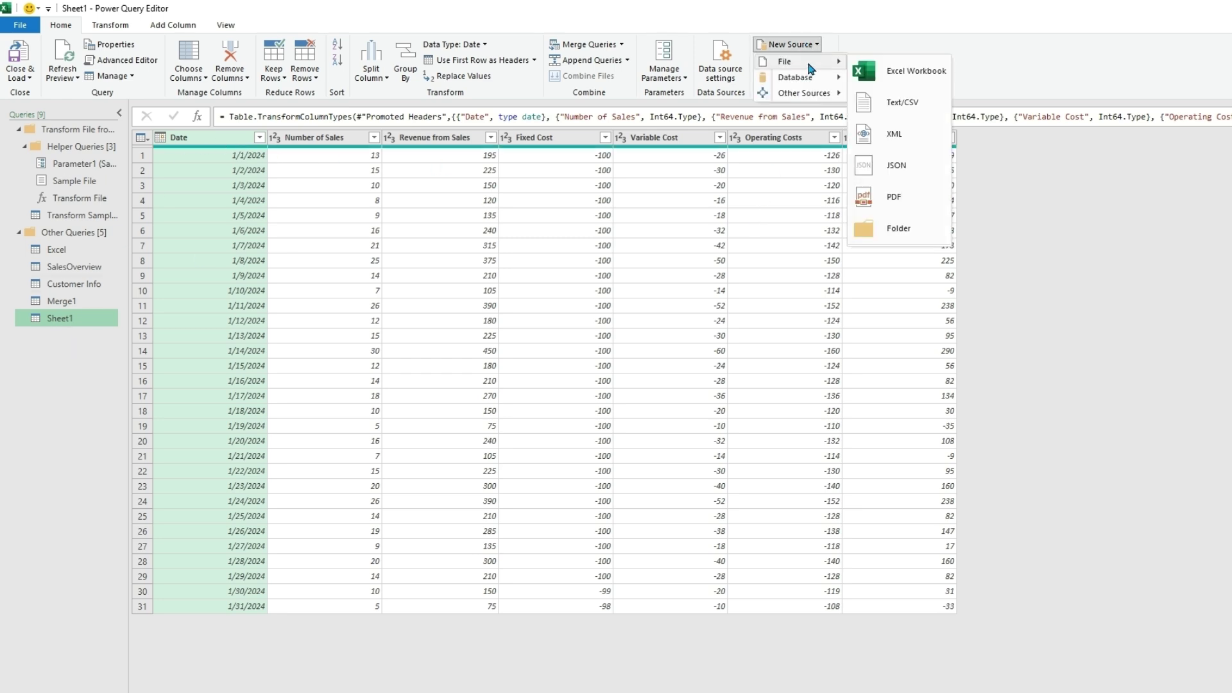
click(912, 74)
click(159, 163)
click(375, 412)
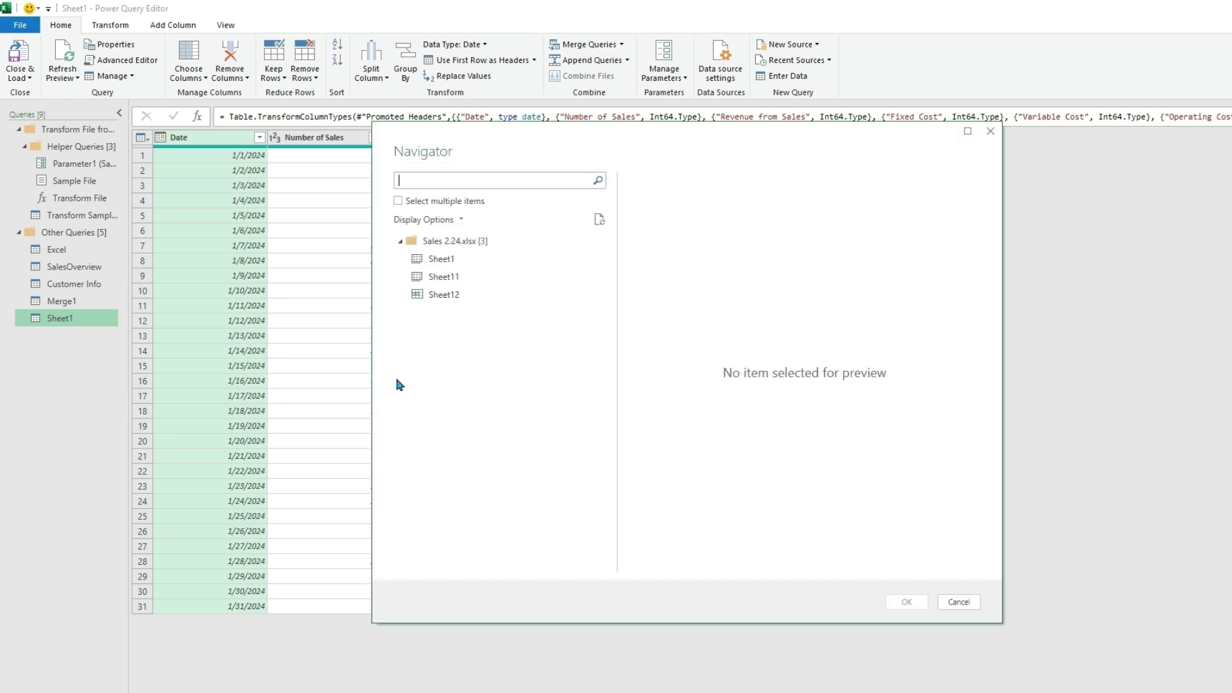
click(457, 296)
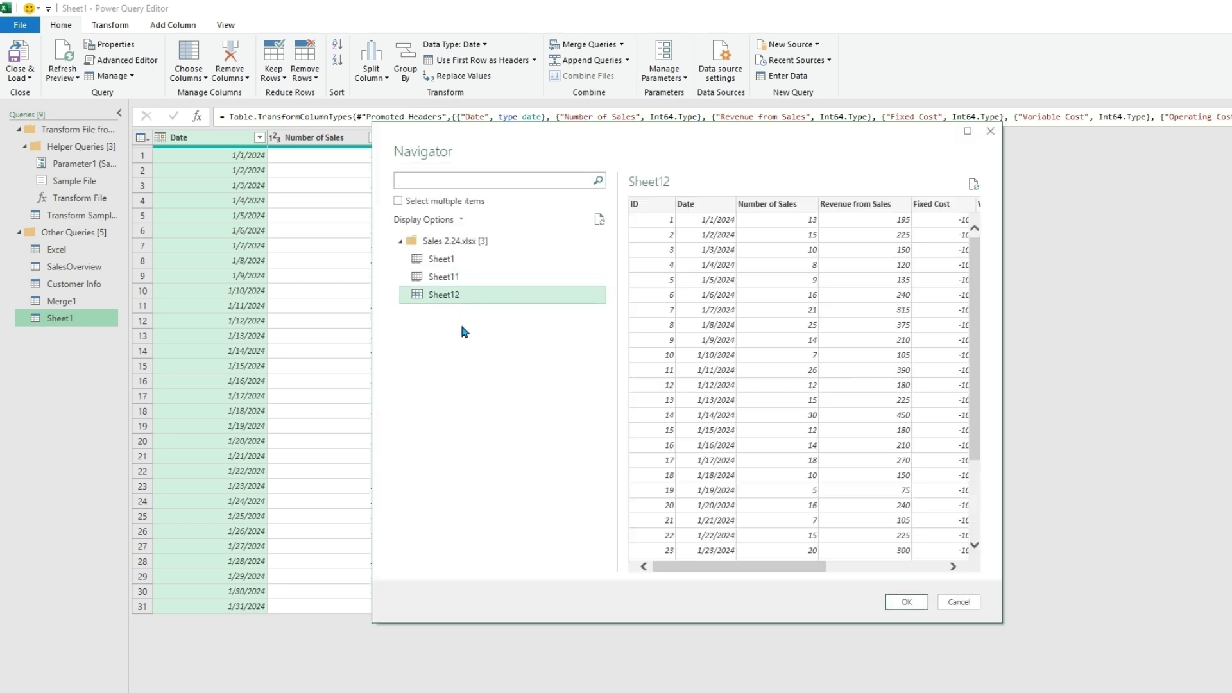
click(466, 276)
click(461, 260)
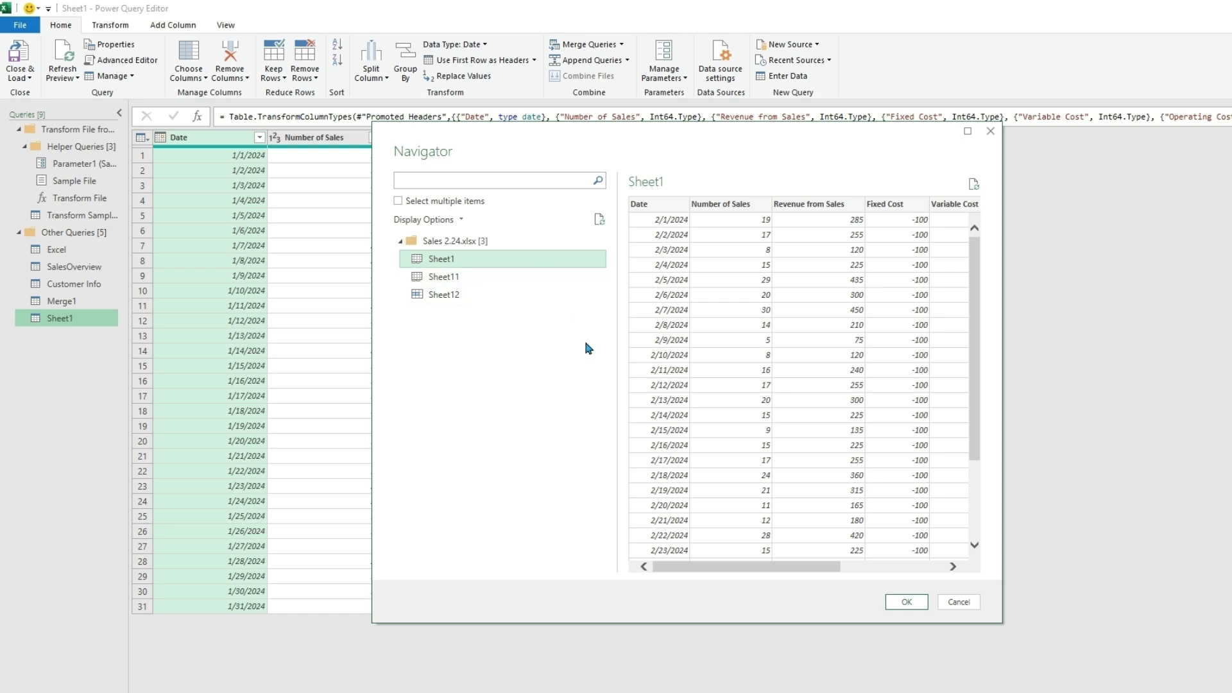
click(910, 604)
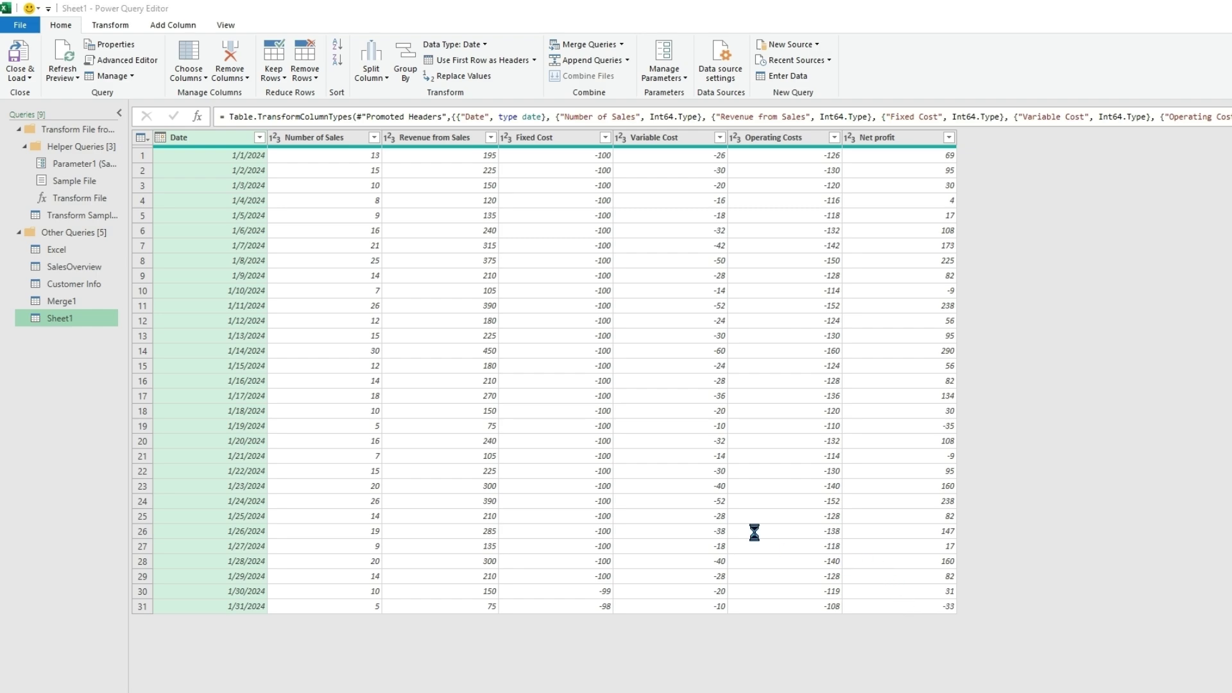
Compare the January Sheet1 and February Sheet1 (2) queries.
click(85, 320)
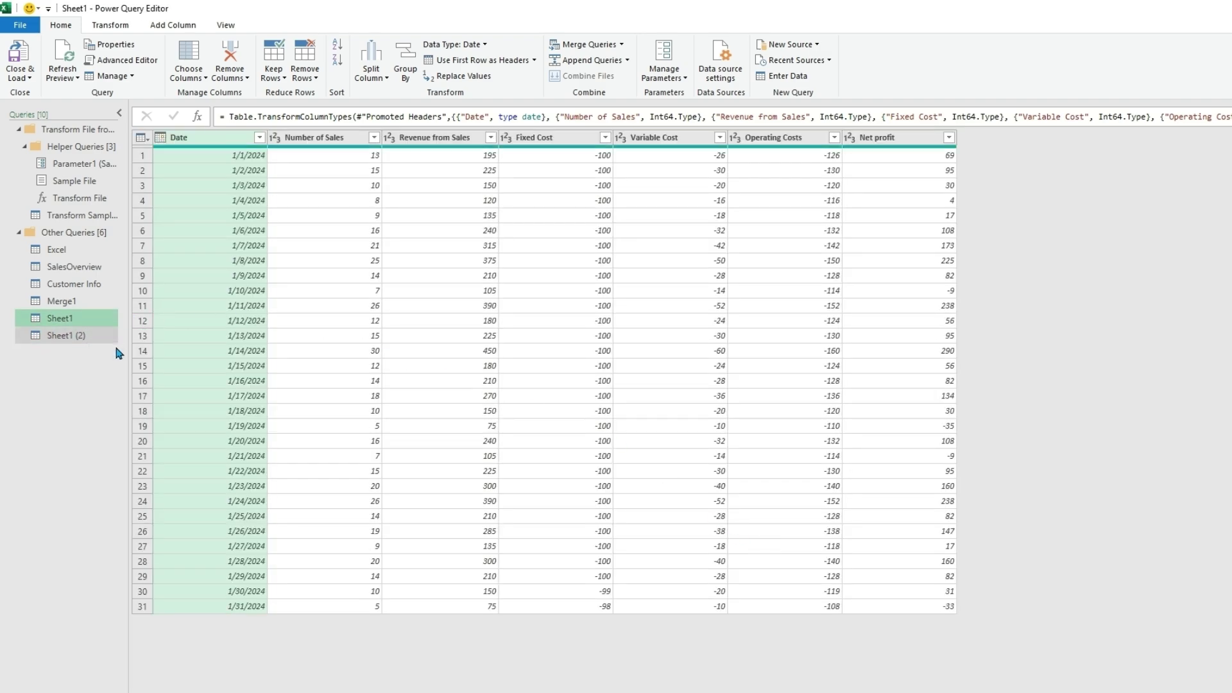
click(78, 335)
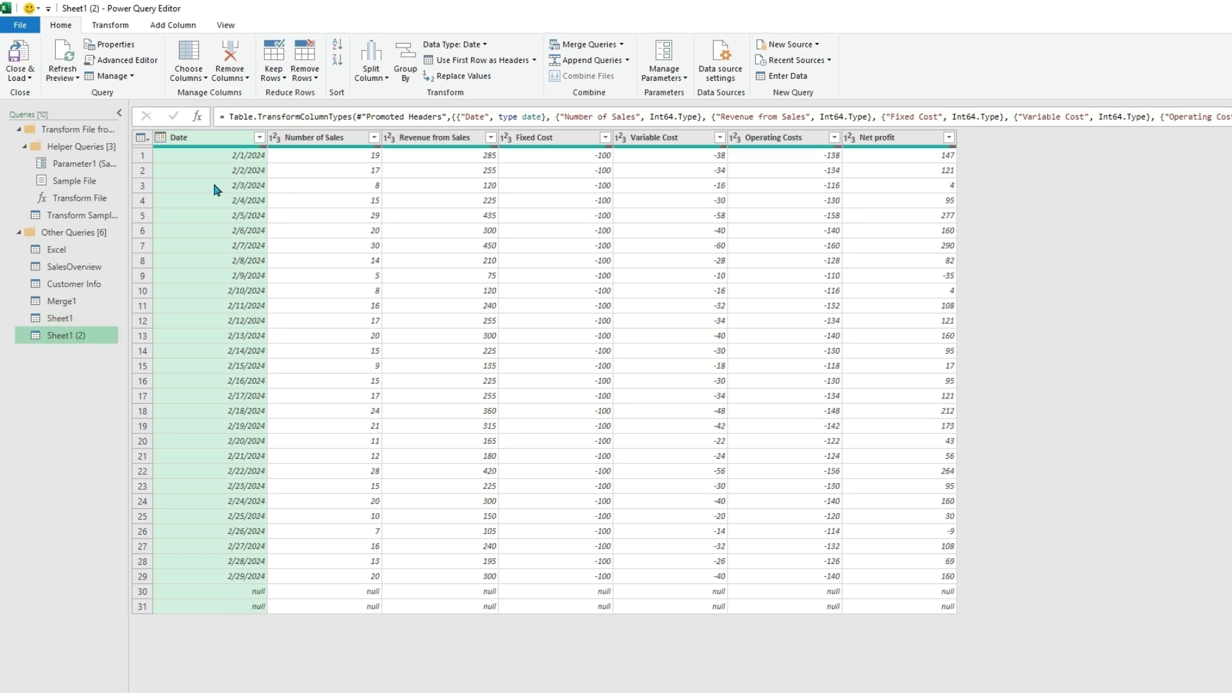
click(76, 319)
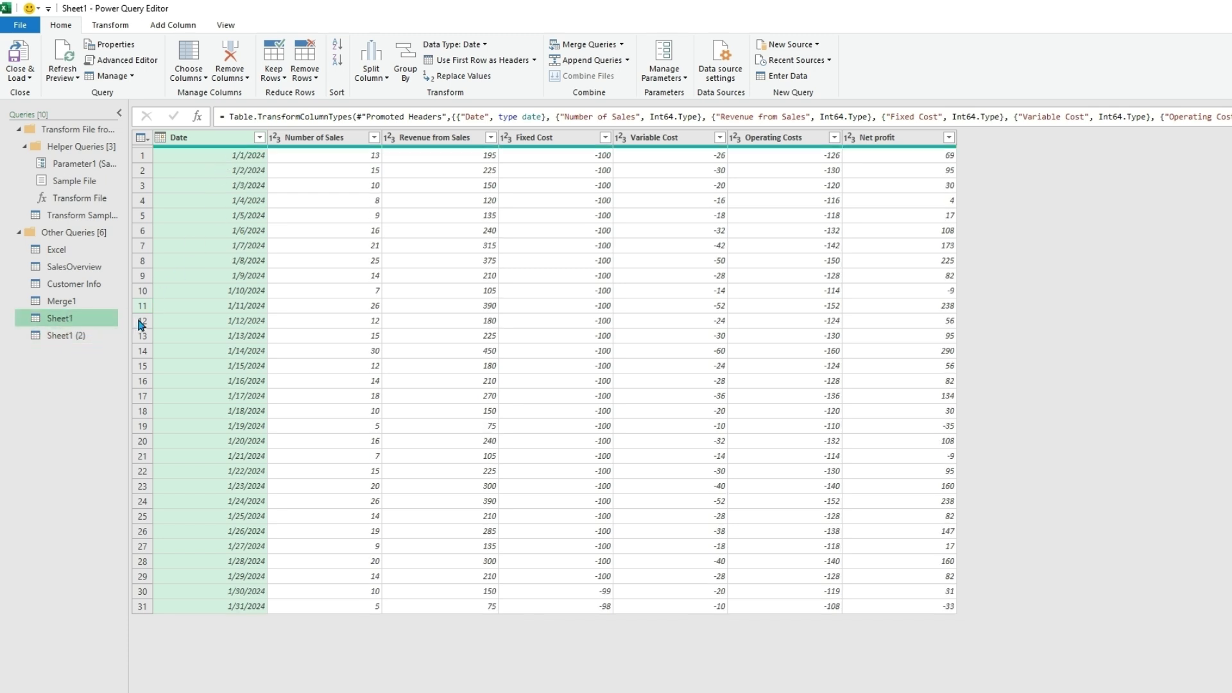
click(79, 339)
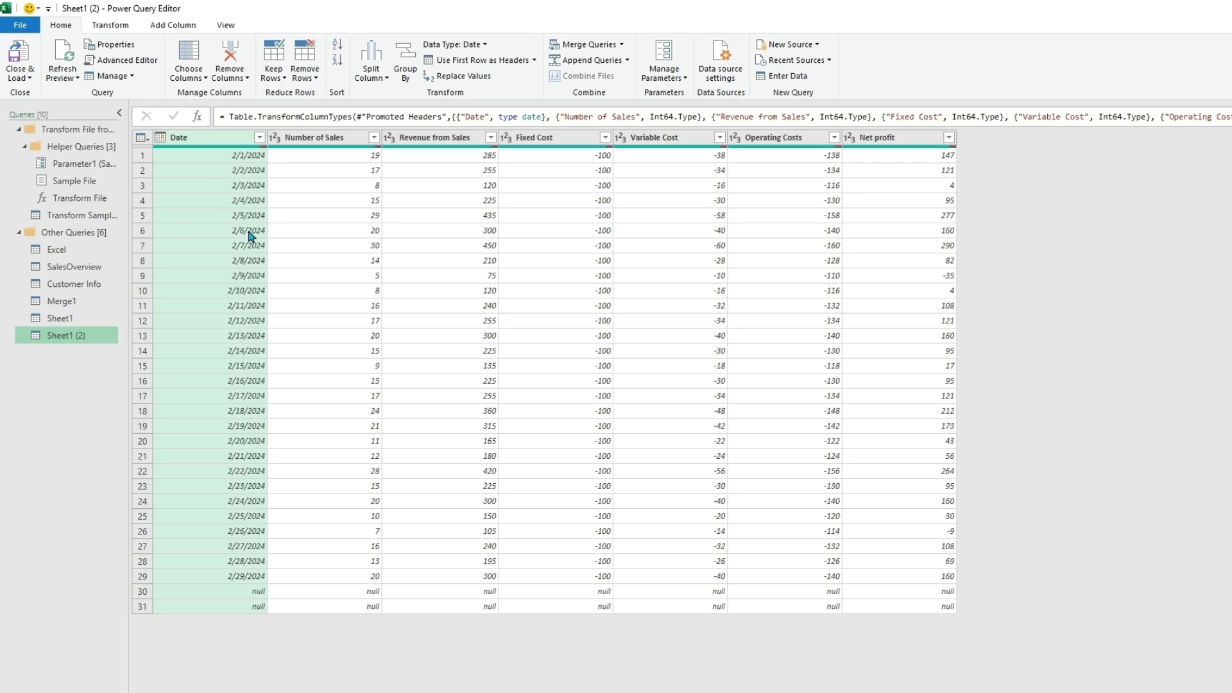
click(82, 320)
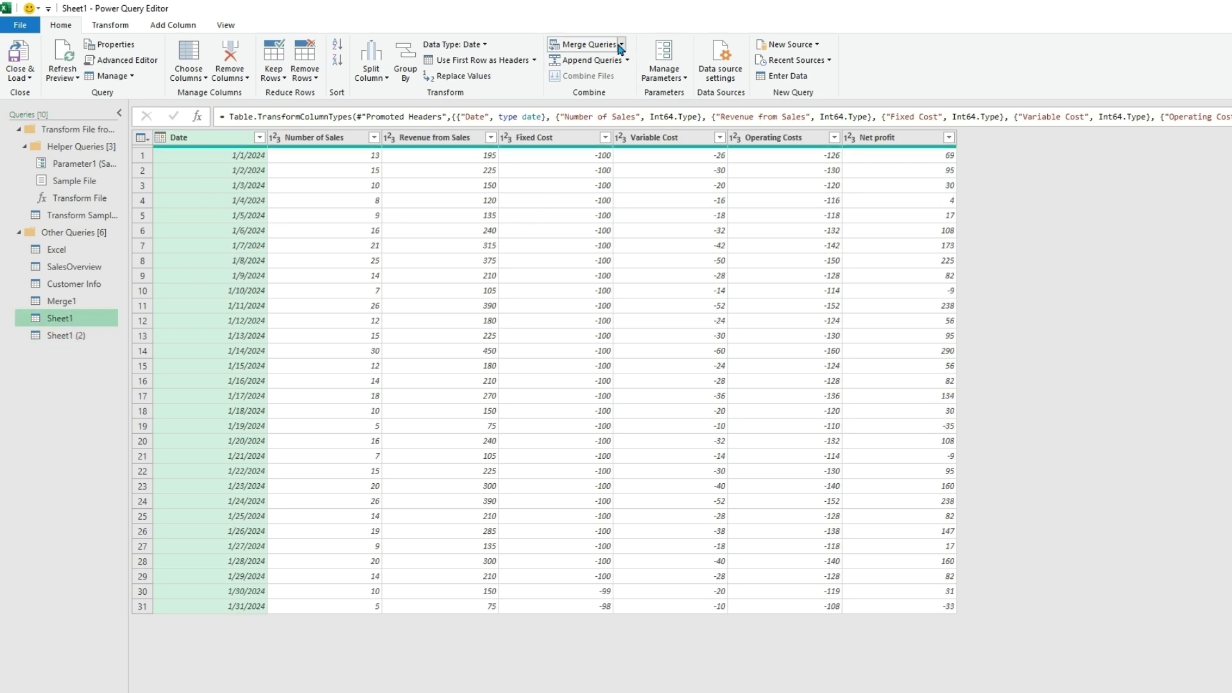
Append Sheet1 and Sheet1 (2) as a new Append1 query.
click(627, 60)
click(610, 95)
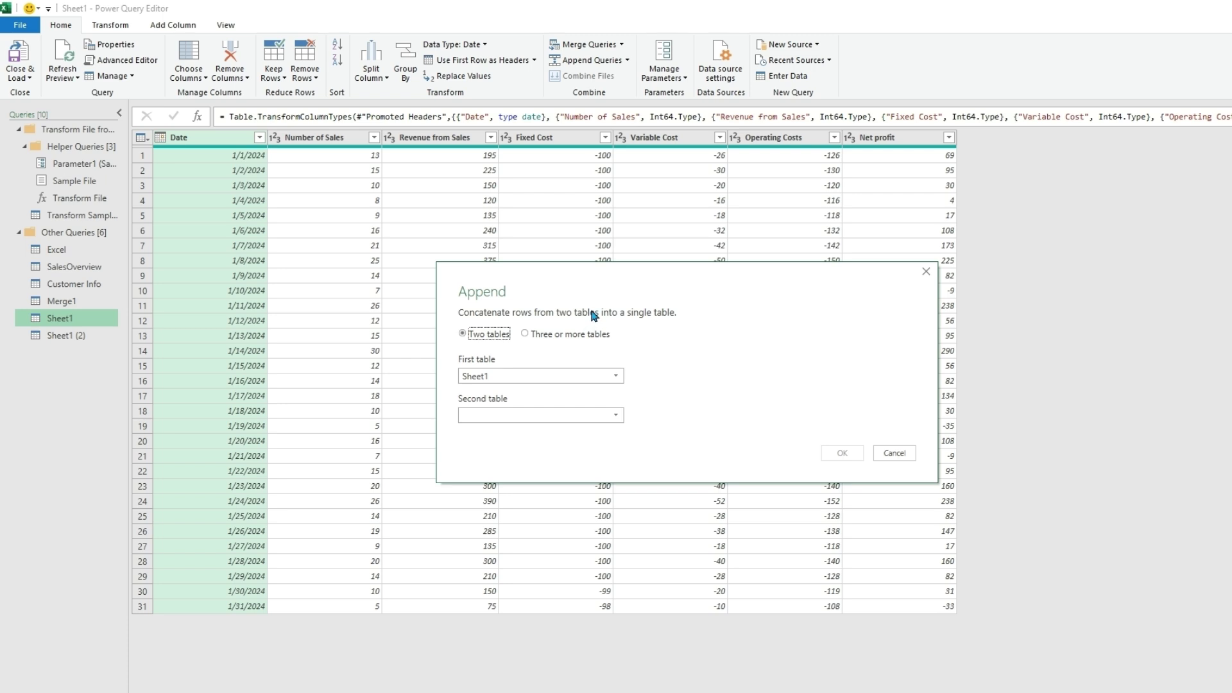
click(618, 418)
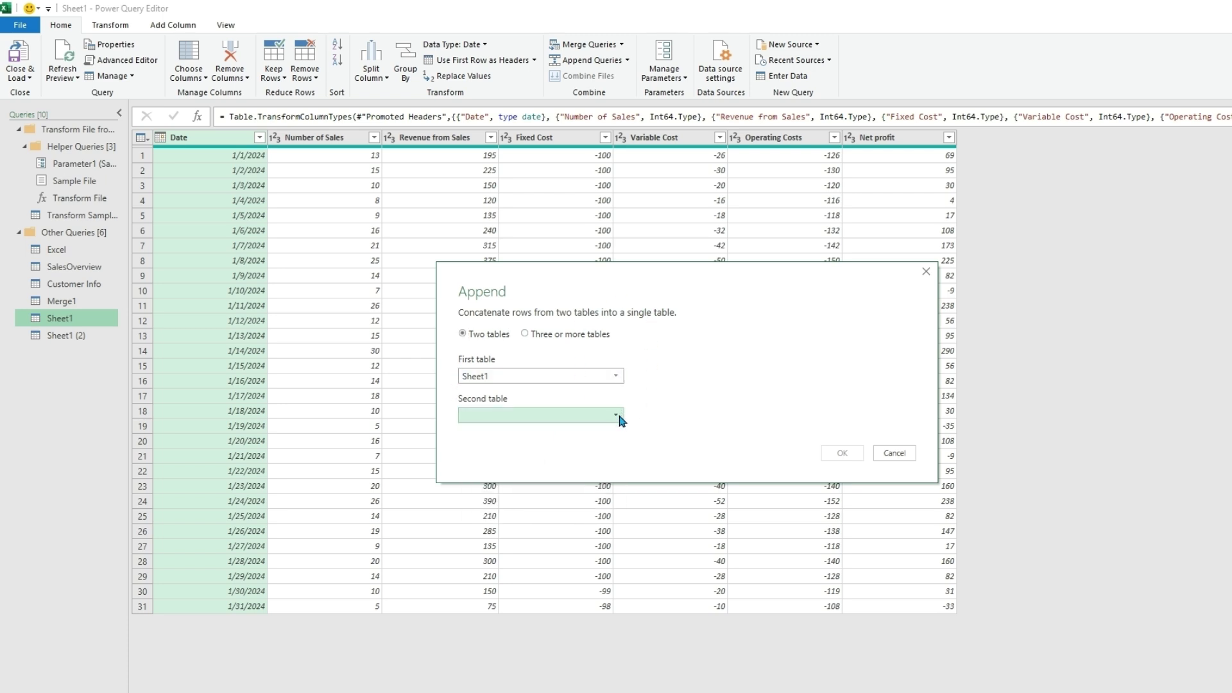
click(617, 416)
click(504, 519)
click(832, 453)
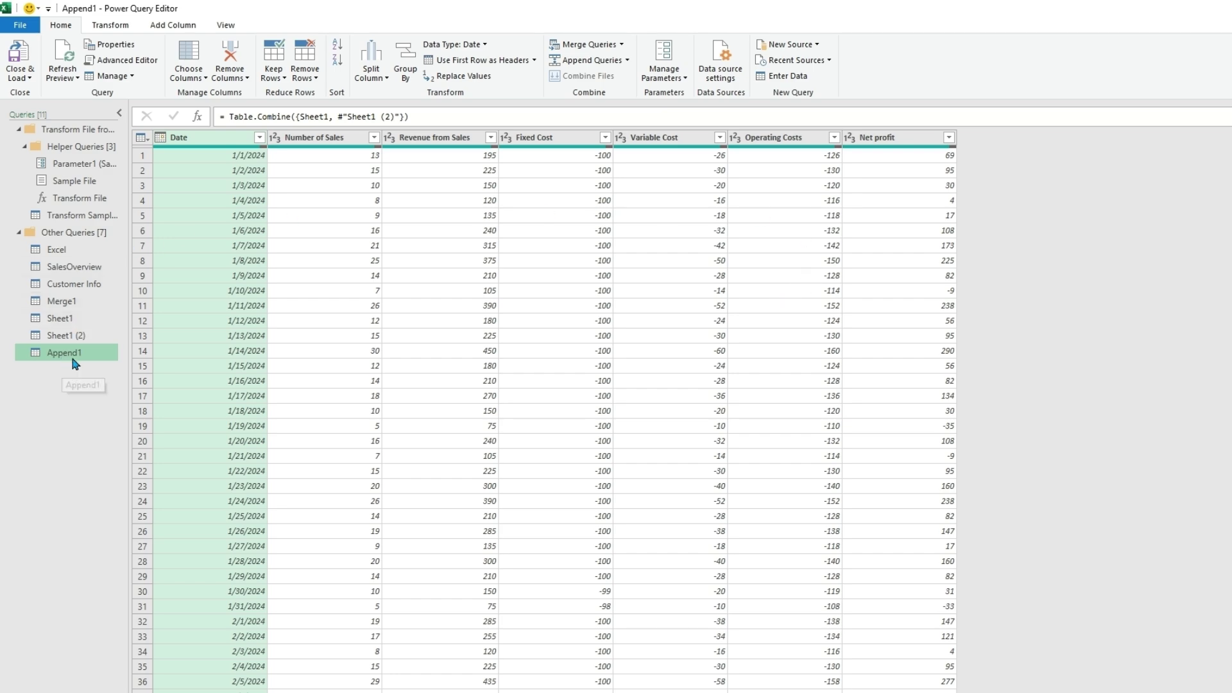
Remove the blank null rows from Append1.
scroll(546, 417, down, 2)
scroll(546, 417, down, 6)
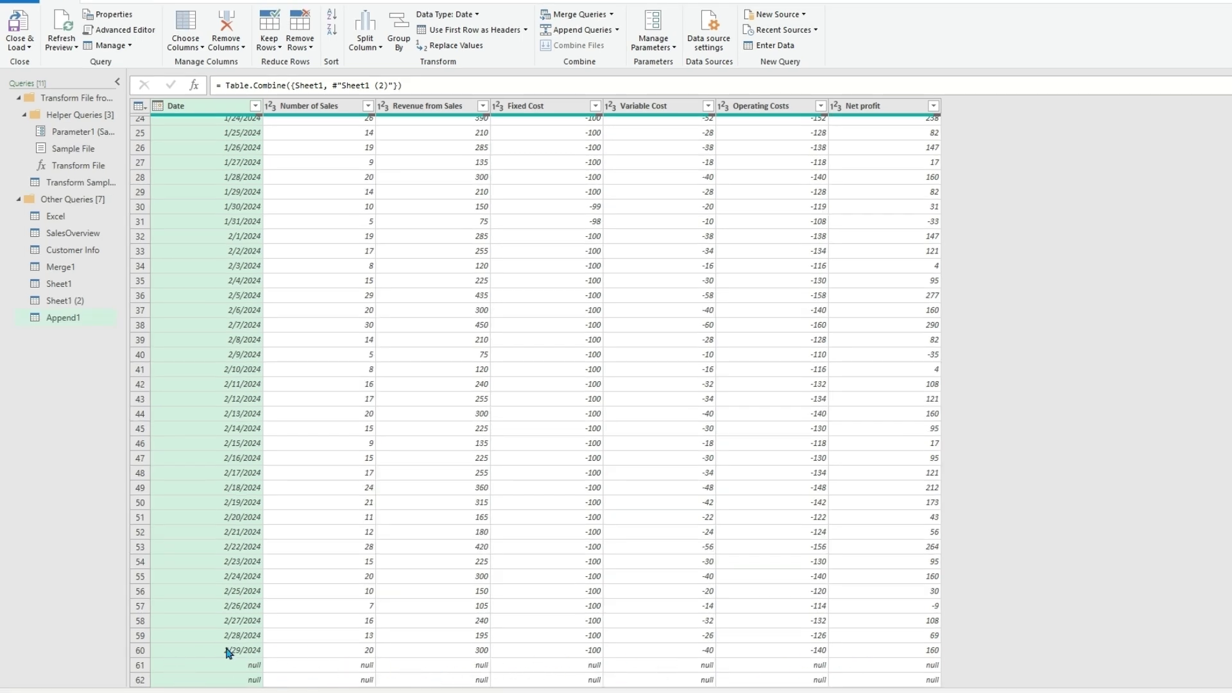
click(300, 42)
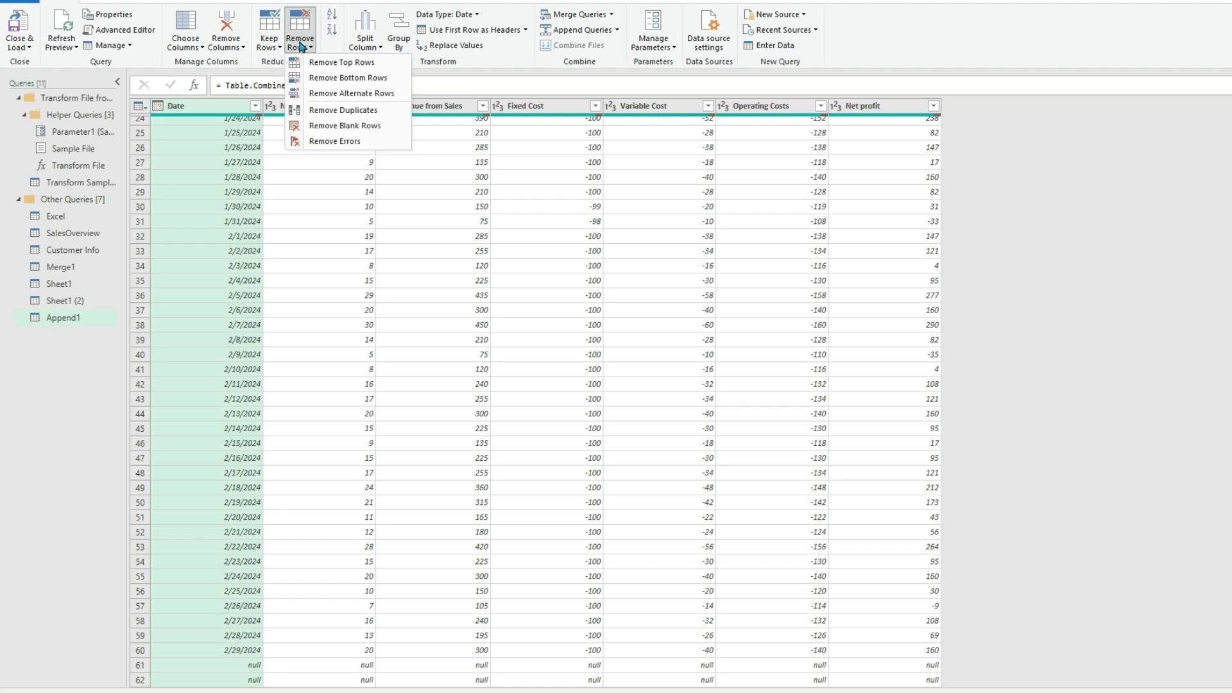
click(352, 127)
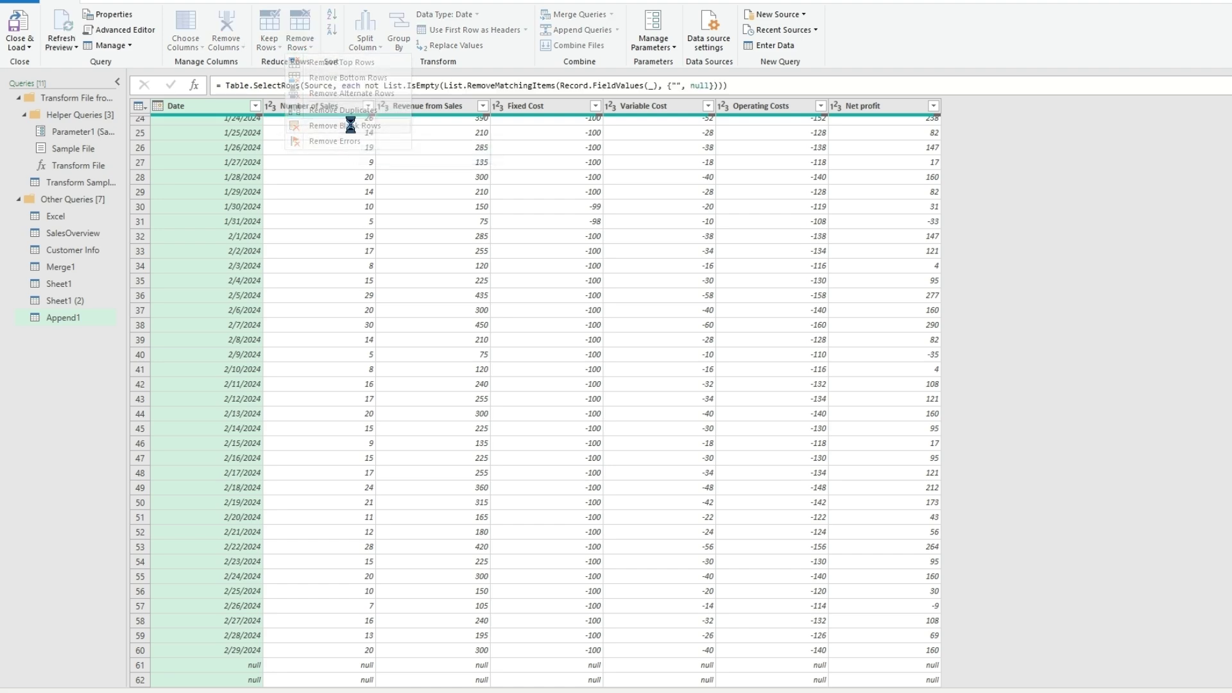
scroll(434, 527, down, 7)
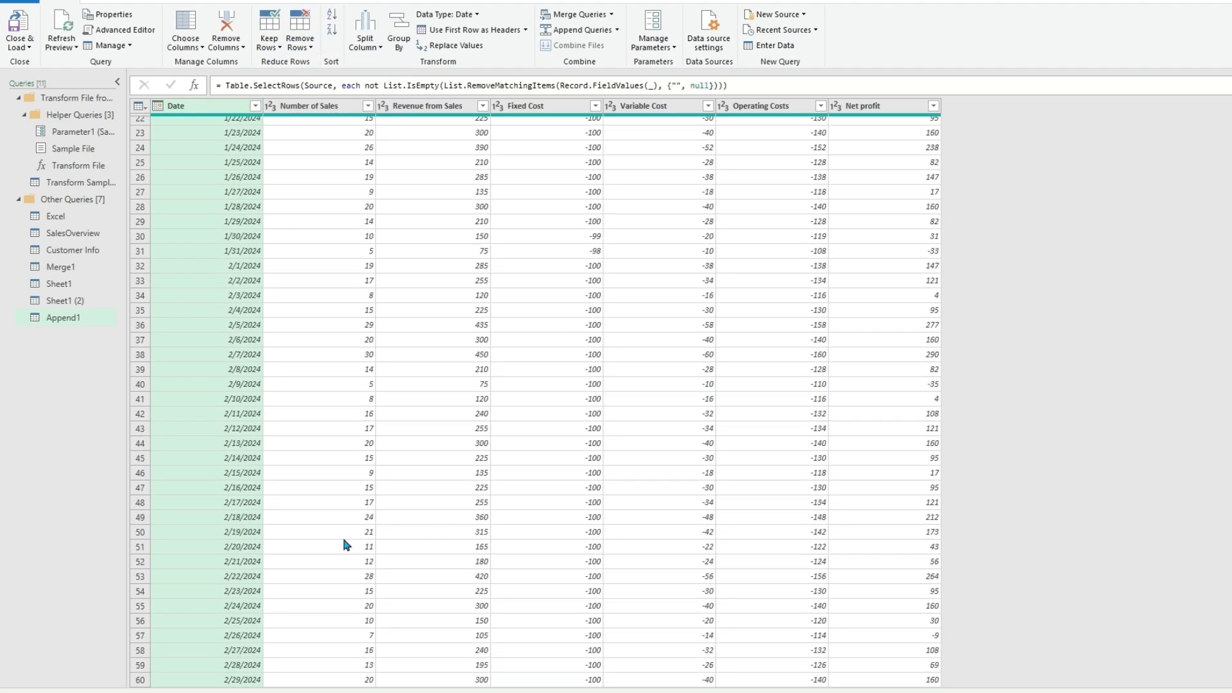
Load Append1 as a table on a new worksheet: 60 rows, 1/1/2024 through 2/29/2024.
click(28, 46)
click(45, 67)
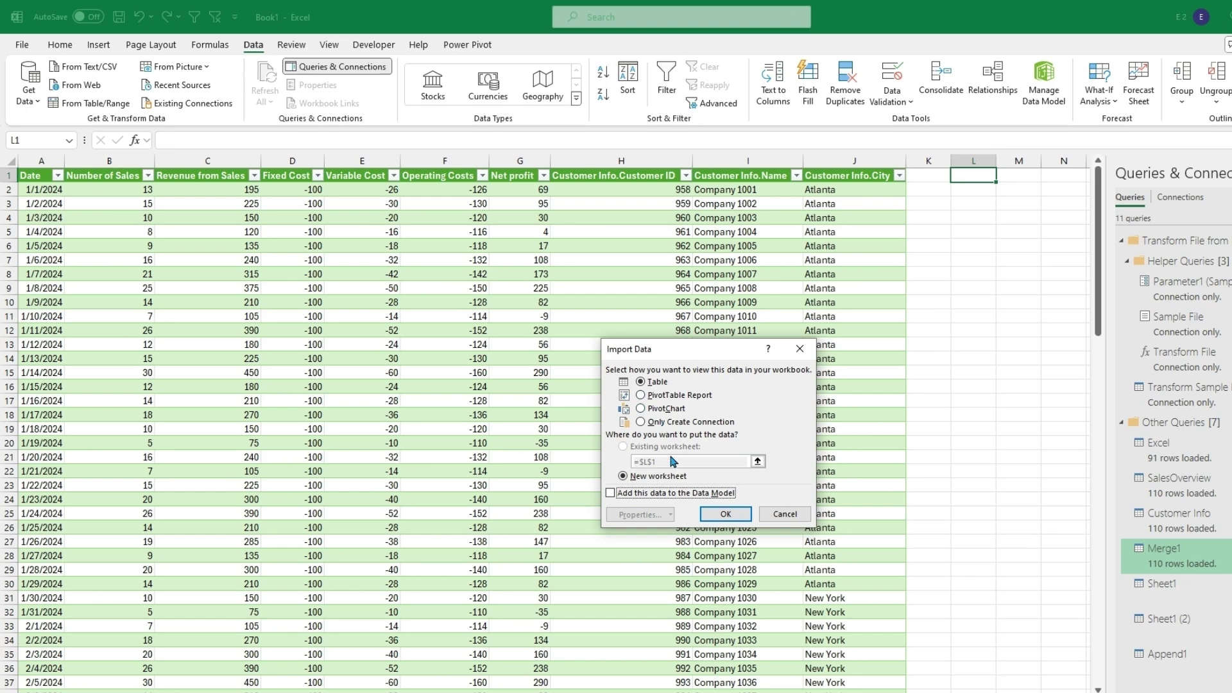
click(724, 515)
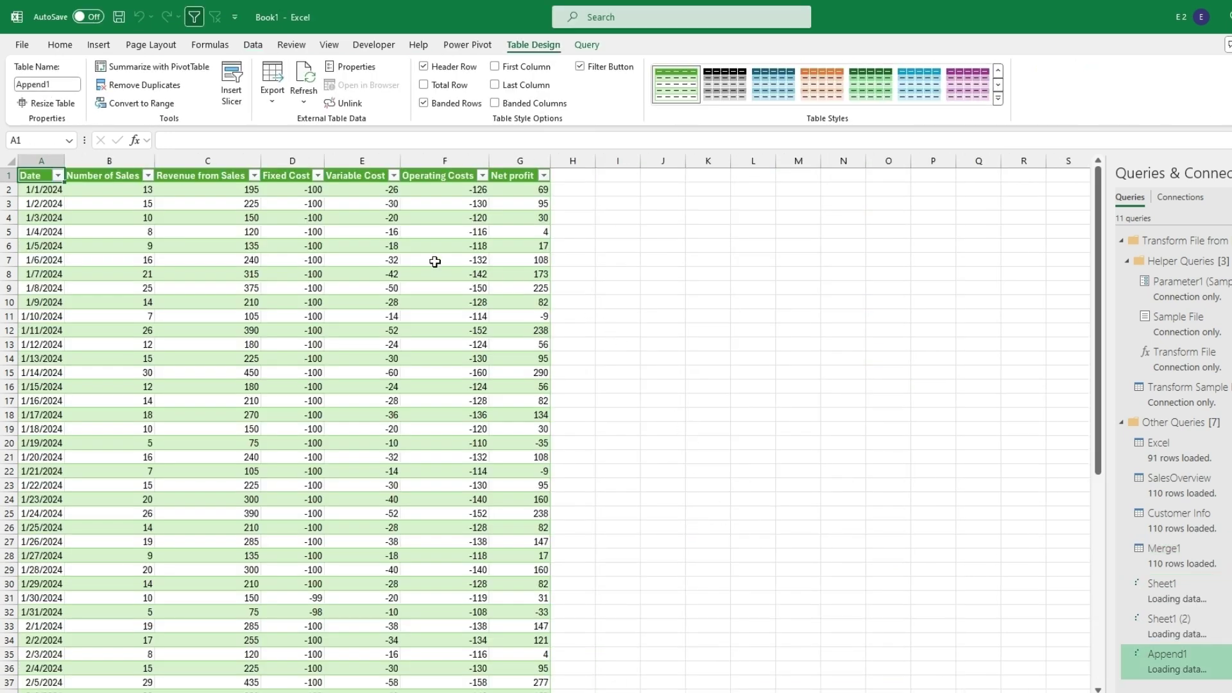
drag(1099, 266, 1116, 565)
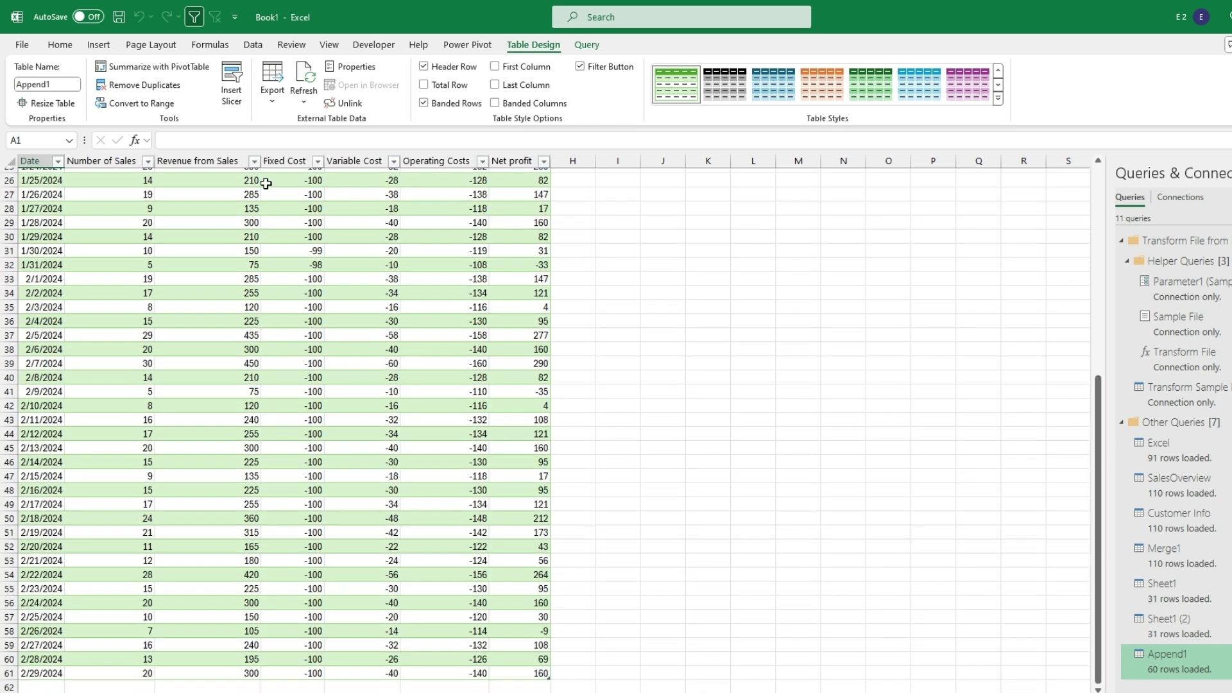